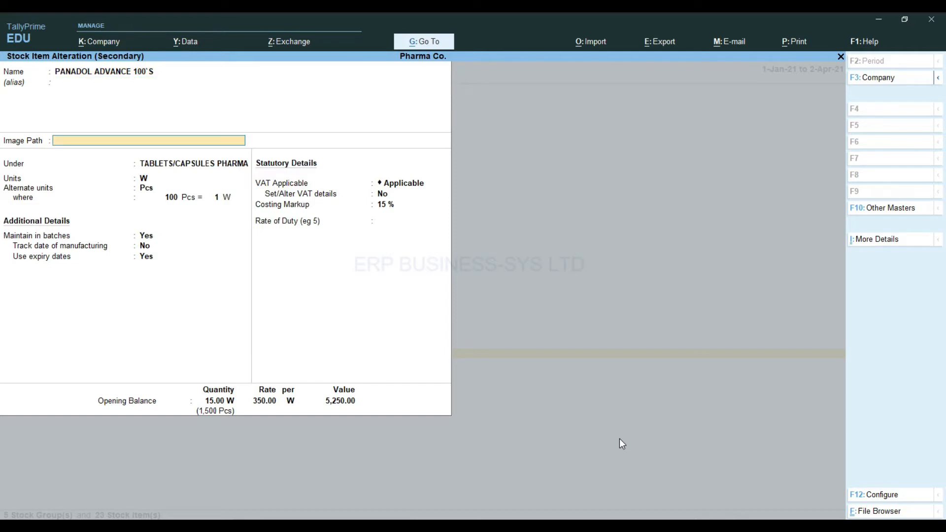
- Review the unit, batch, expiry, VAT and costing markup fields of PANADOL ADVANCE 100`S, and return to the Master Management options
key("Return")
key("Return")
key("Return")
key("Return")
key("Return")
key("Return")
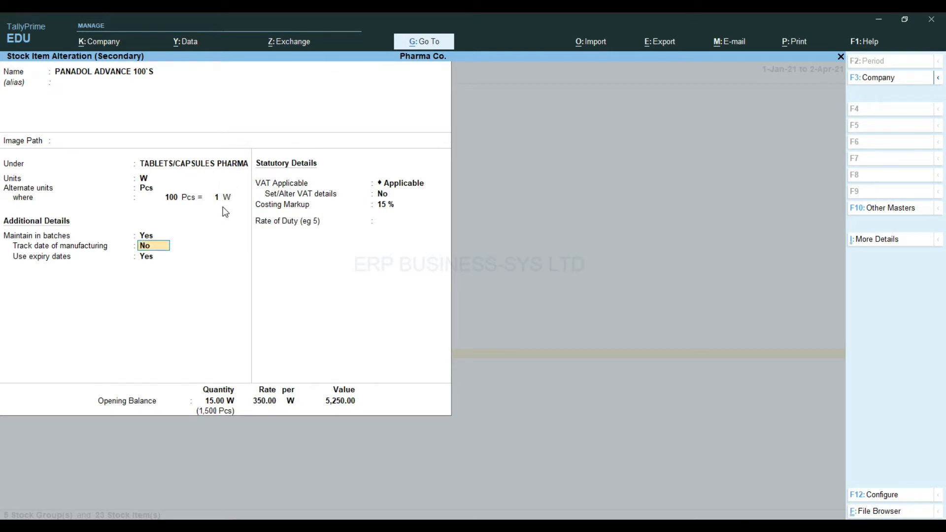
key("Return")
key("Return")
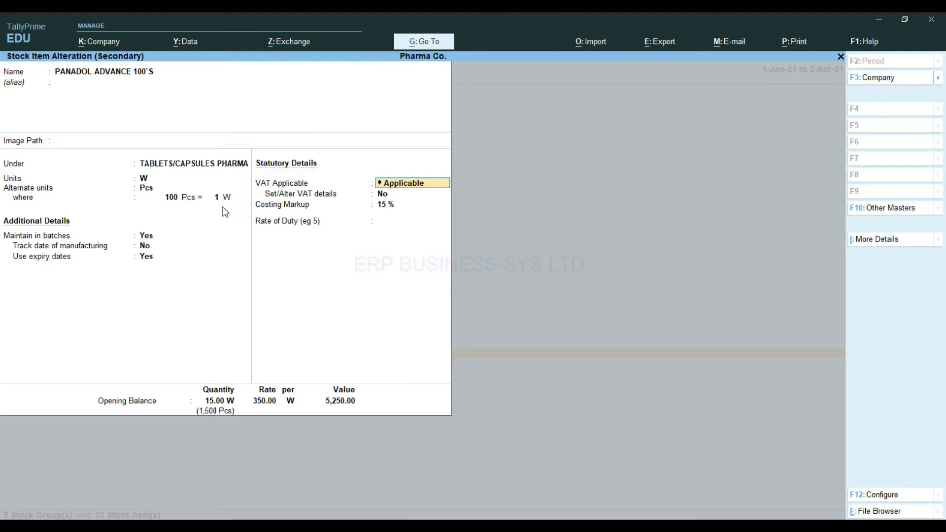
key("Return")
key("Return")
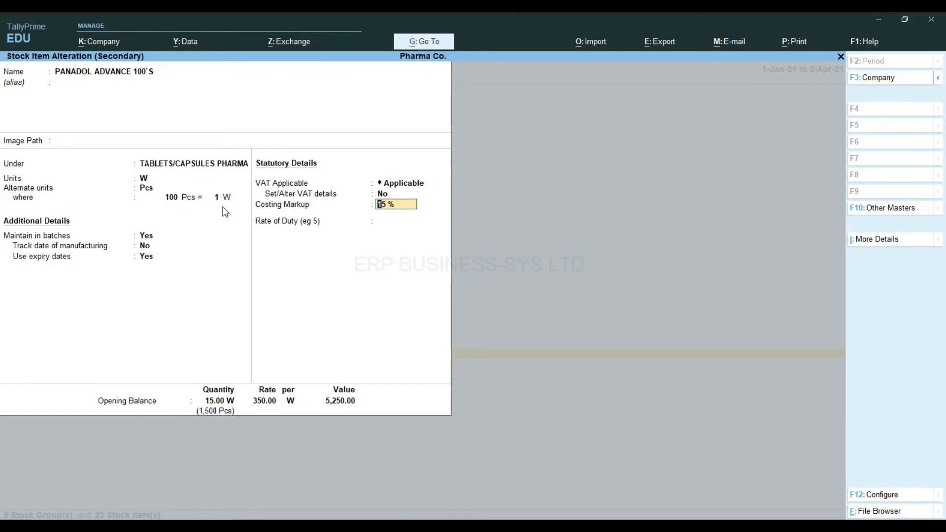
key("ctrl")
key("ctrl+q")
key("ctrl+q")
key("ctrl+q")
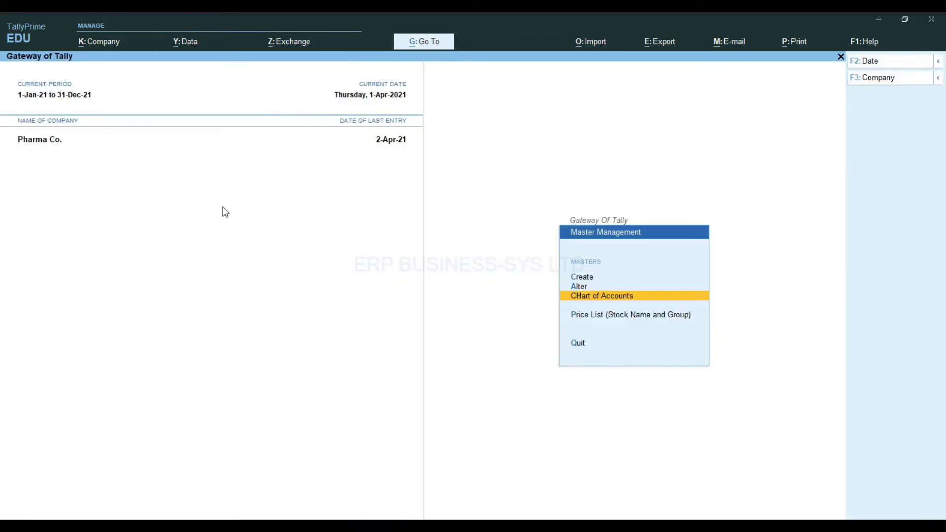
- Bring up the masters available for alteration and expand the list to show more master types
key("Up")
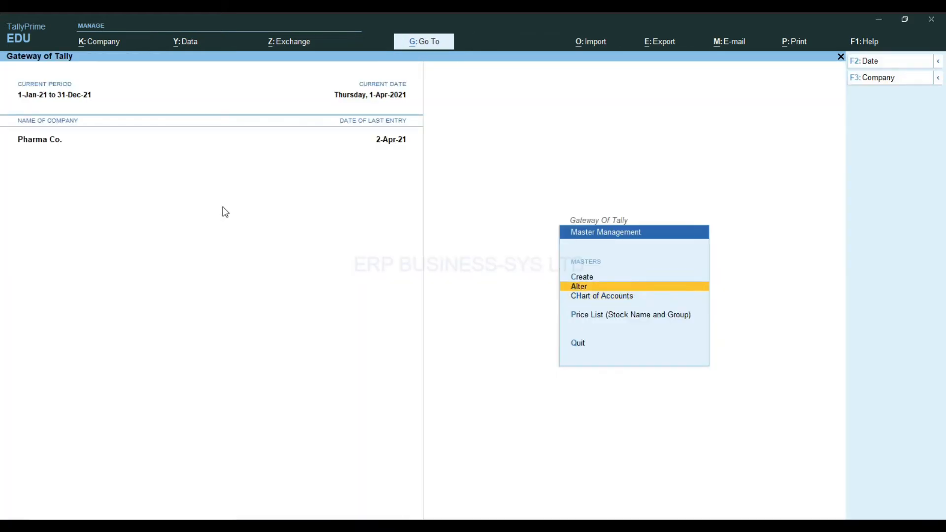
key("Return")
key("Down")
key("Down")
key("Down")
key("Down")
key("Down")
key("Down")
key("Down")
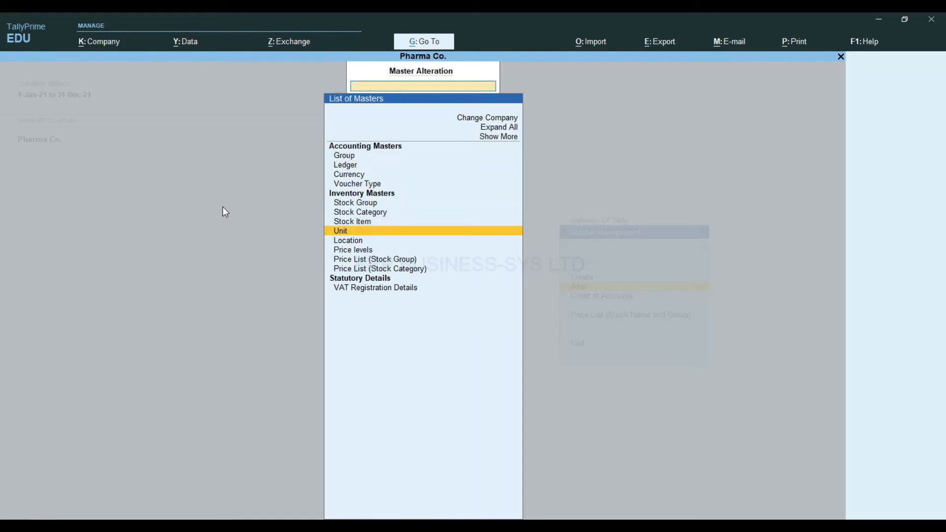
key("Up")
key("Up")
key("Up")
key("Up")
key("Up")
key("Up")
key("Up")
key("Up")
key("Up")
key("Up")
key("Return")
- Open the stock group reorder levels for All Items
key("Down")
key("Down")
key("Down")
key("Down")
key("Down")
key("Down")
key("Down")
key("Down")
key("Down")
key("Down")
key("Down")
key("Down")
key("Down")
key("Down")
key("Down")
key("Down")
key("Down")
key("Down")
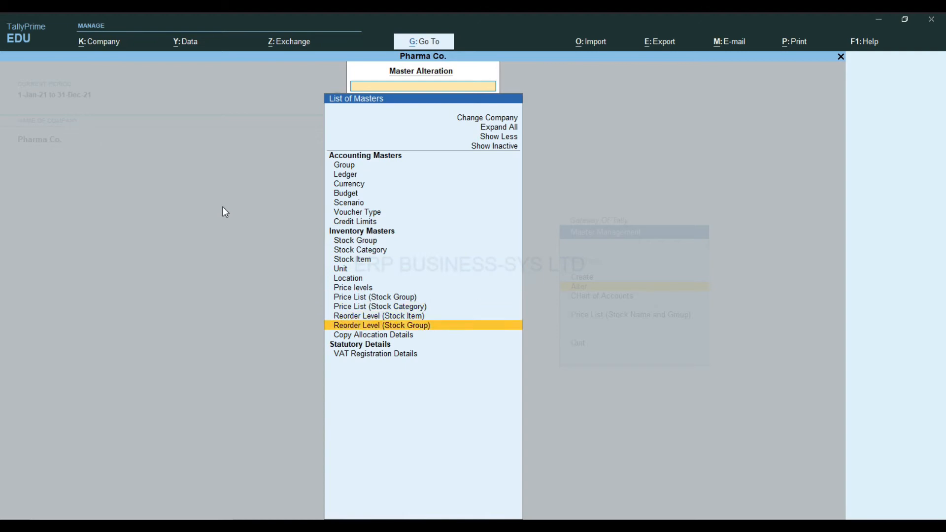
key("Return")
key("Return")
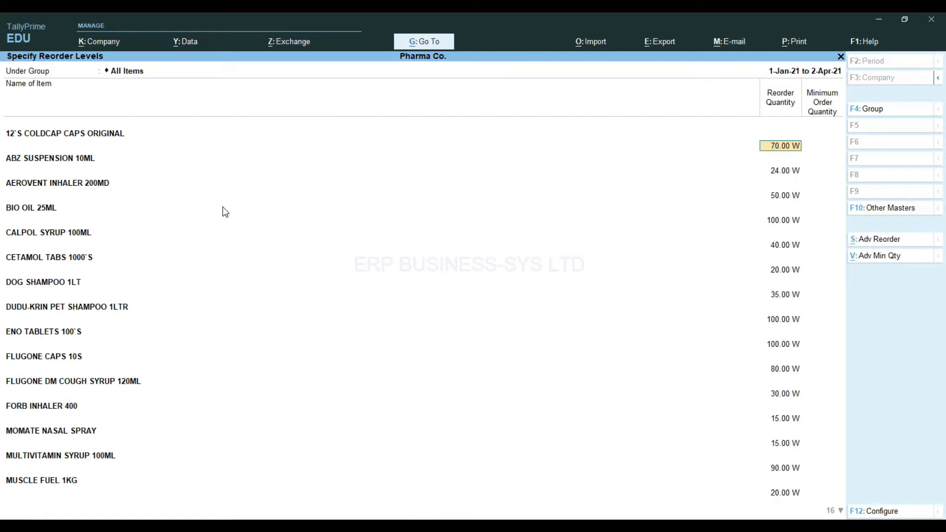
- Examine the reorder quantity and minimum order quantity columns of the stock items, and return to the Gateway of Tally
key("Down")
key("Down")
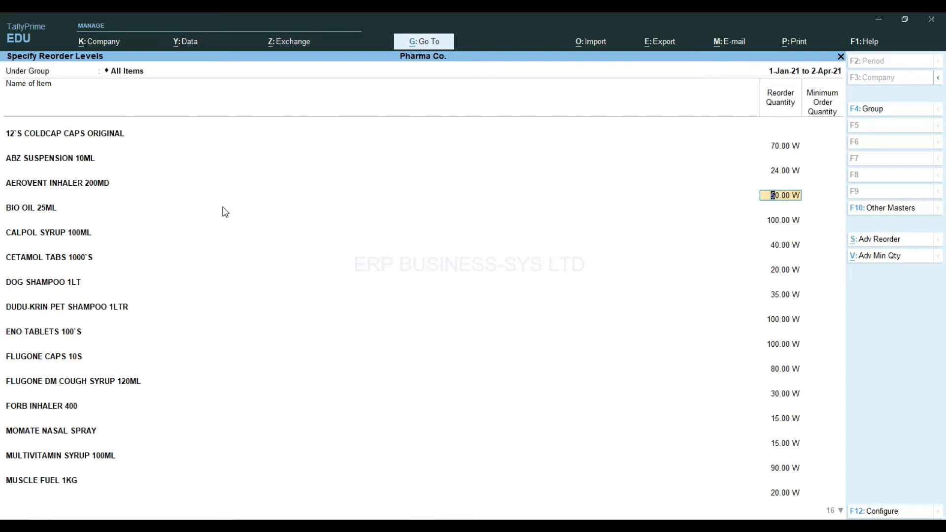
key("Return")
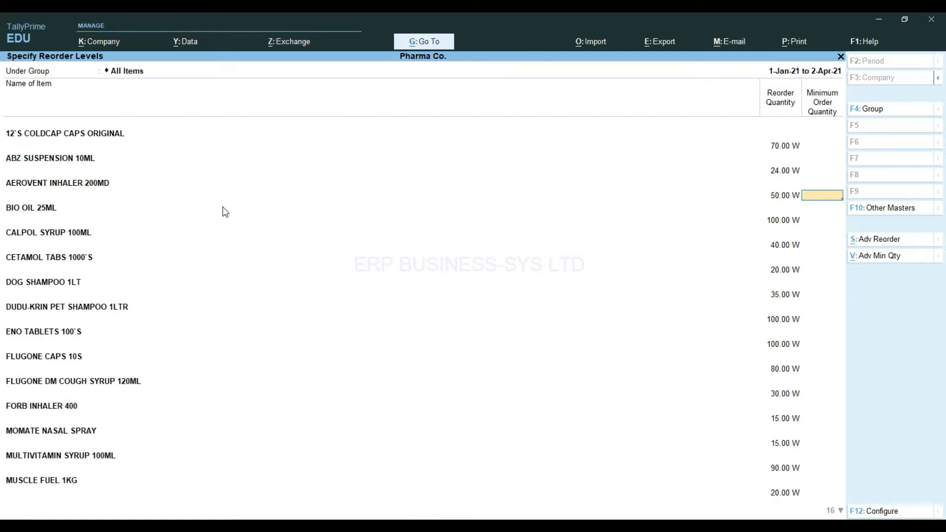
key("Down")
key("Down")
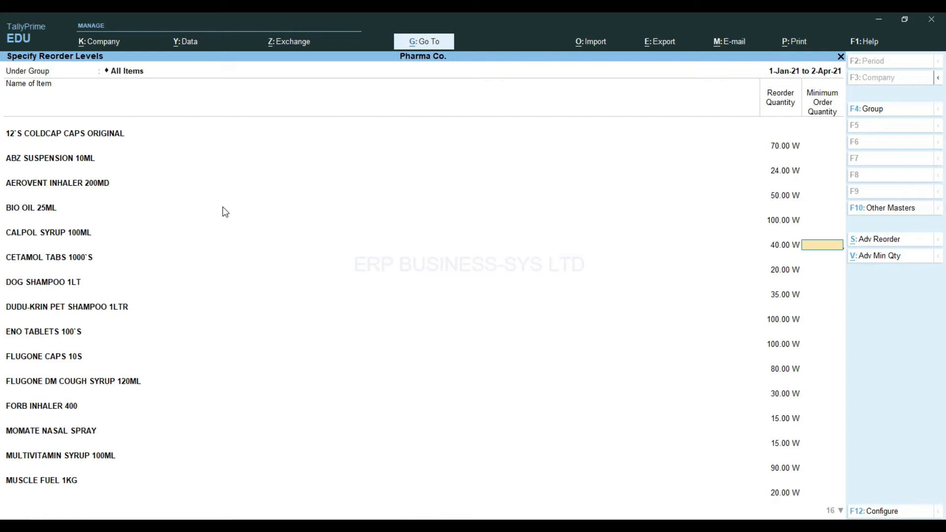
key("Escape")
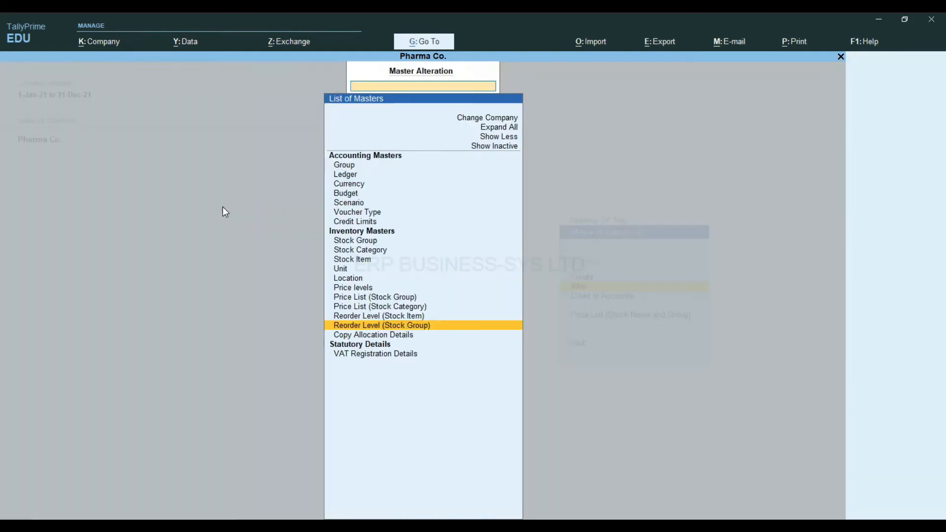
key("Escape")
key("Escape")
- Start a new Purchase voucher using the VAT voucher class
key("Down")
key("Down")
key("Down")
key("Down")
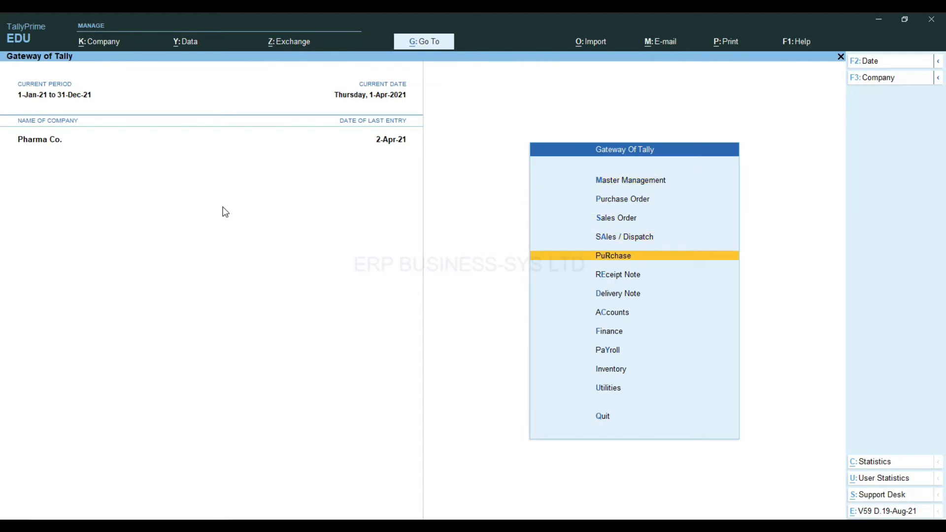
key("Return")
key("Return")
key("Return")
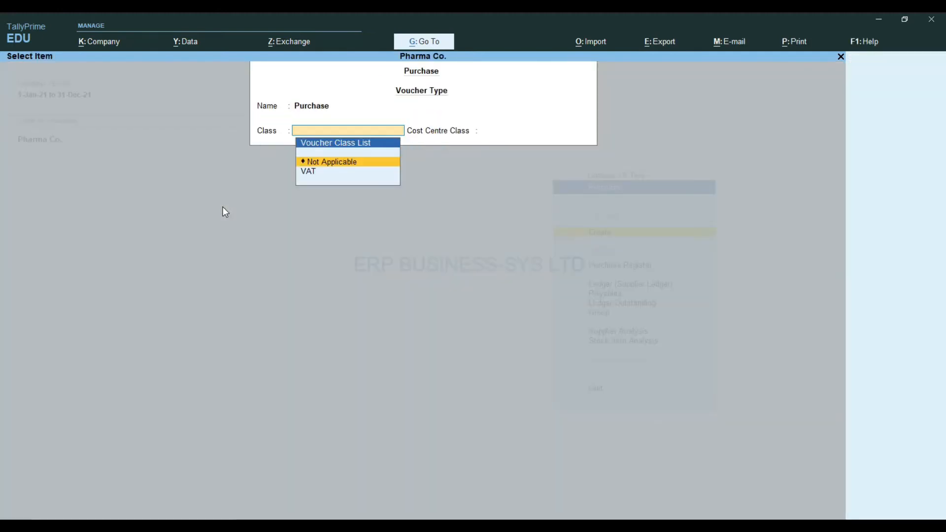
key("Down")
key("Return")
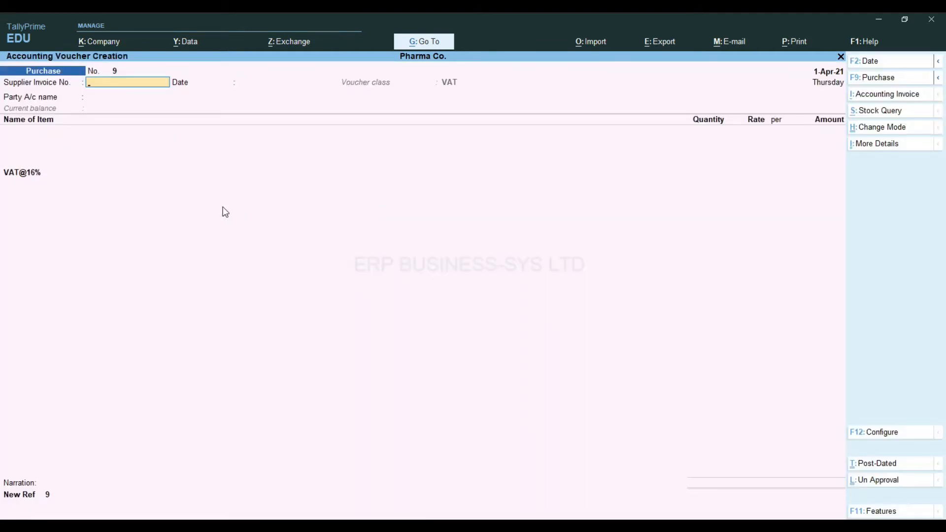
- Enter supplier invoice number 01 dated 1-Apr-21 and choose Supplier 1 as the party account
type("01")
key("Return")
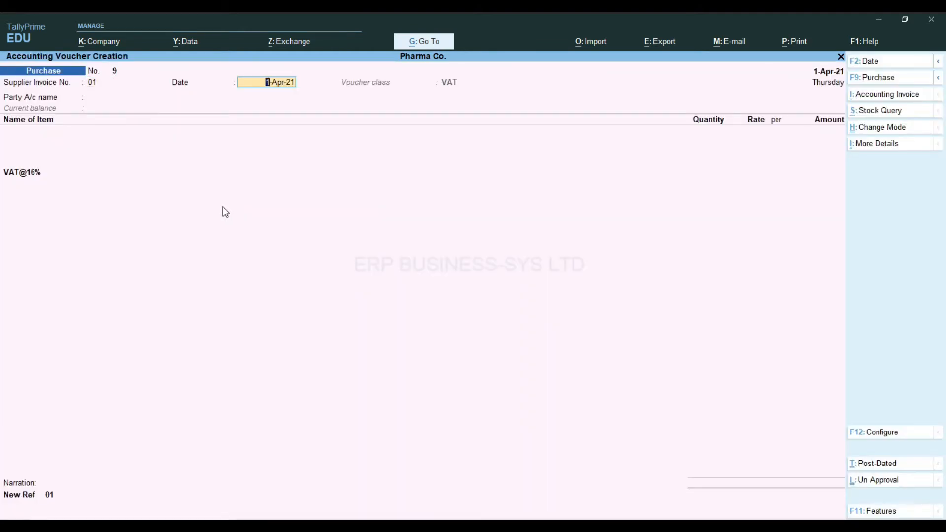
key("Return")
key("Return")
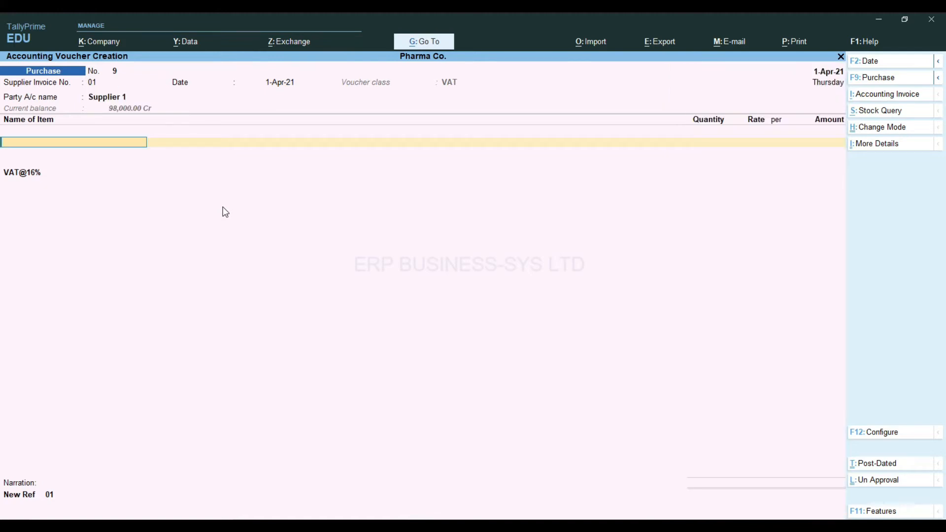
- Add AEROVENT INHALER 200MD to the voucher and allocate it to a new batch numbered 54156
type("aer")
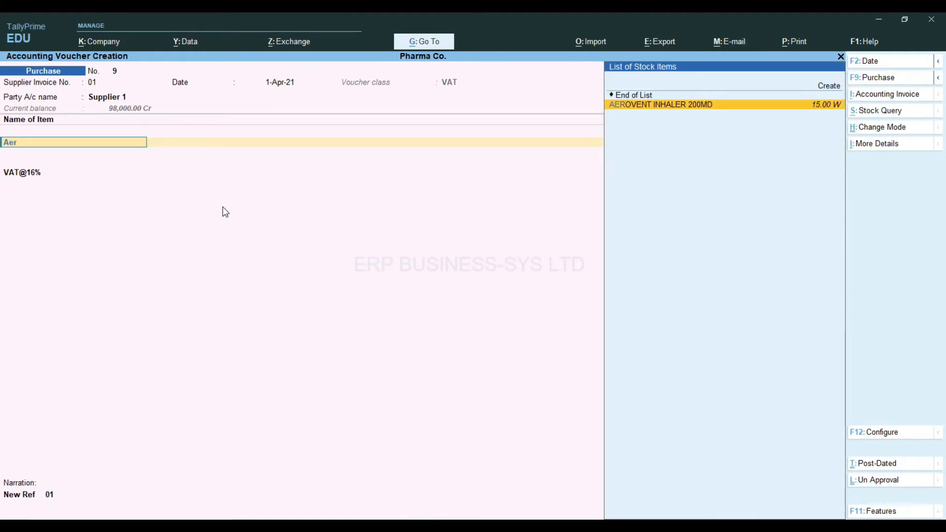
key("Return")
key("Return")
key("Return")
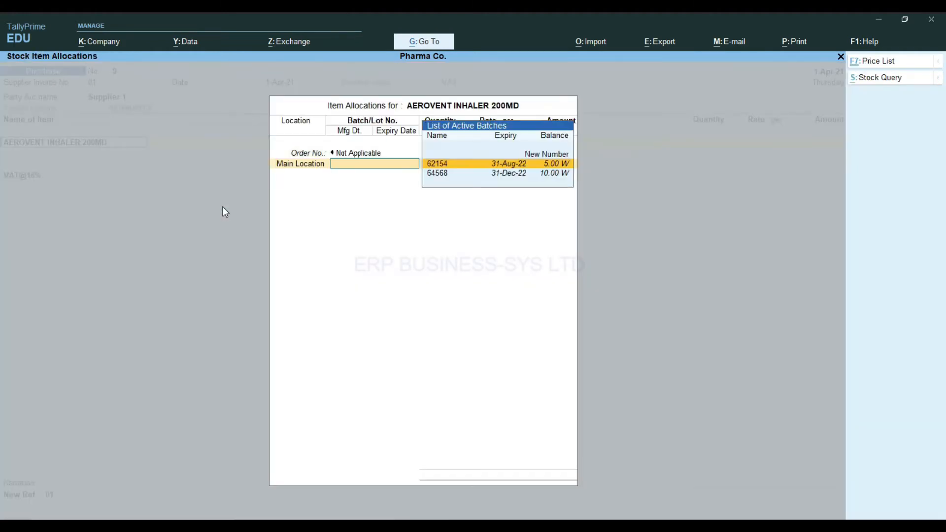
key("Up")
key("Return")
type("541")
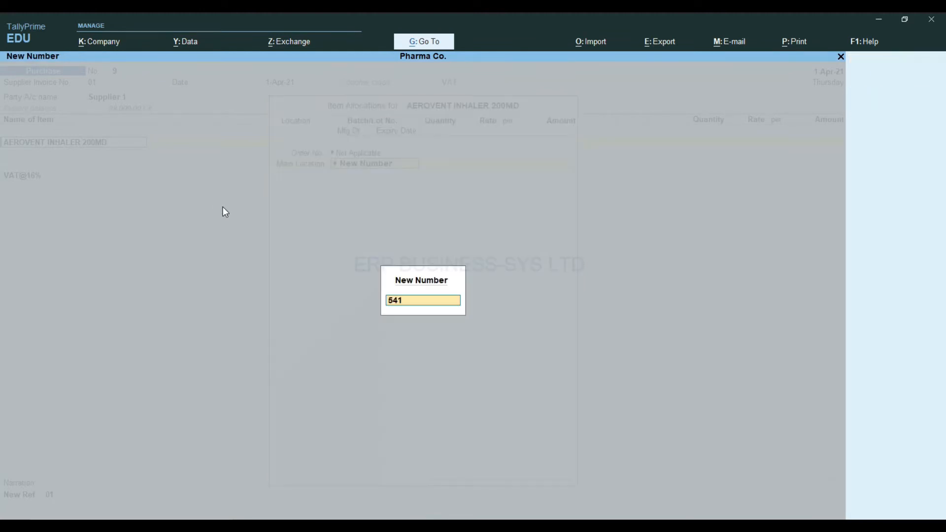
type("56")
key("Return")
- Complete batch 54156 with quantity 10 at rate 850.00, manufacturing date Jan-2021 and expiry date 1/5/21
type("10")
key("Return")
key("Return")
key("Return")
key("Return")
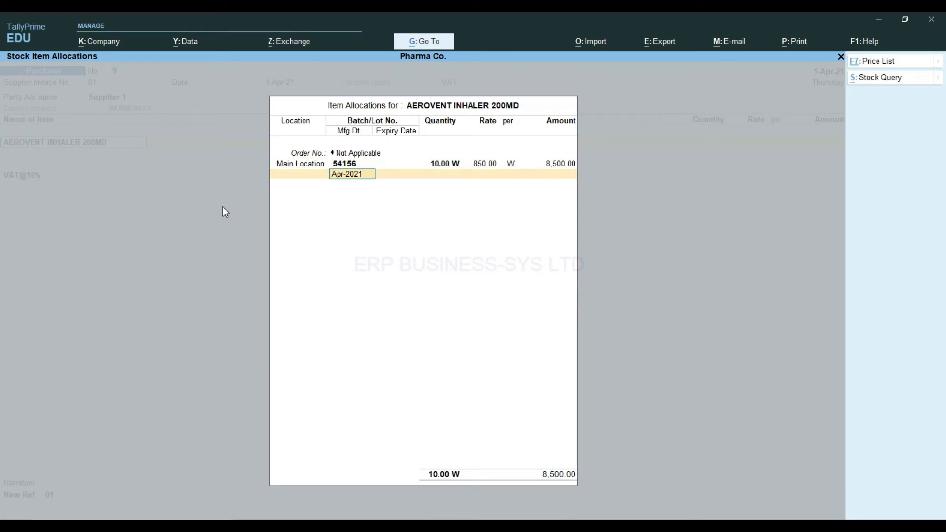
type("jan")
key("Return")
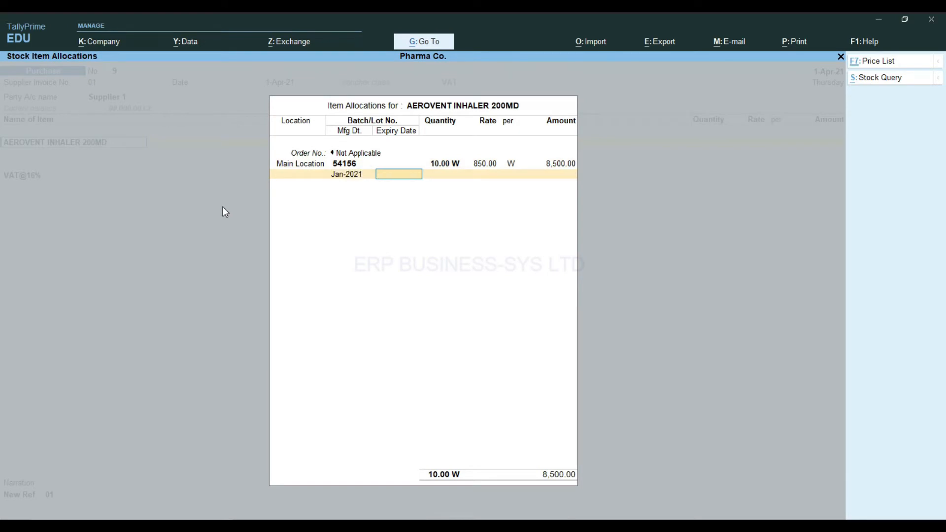
type("1/5/21")
key("Return")
key("Return")
key("Return")
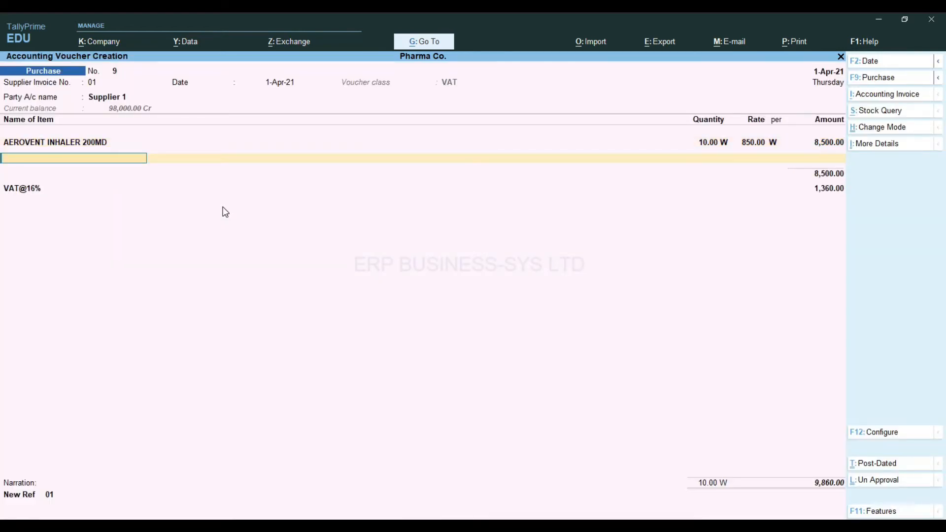
- Add TRUE MASS 2.64KG from existing batch 8570 with quantity 10 at rate 5,700.00, and finish the item list
type("tru")
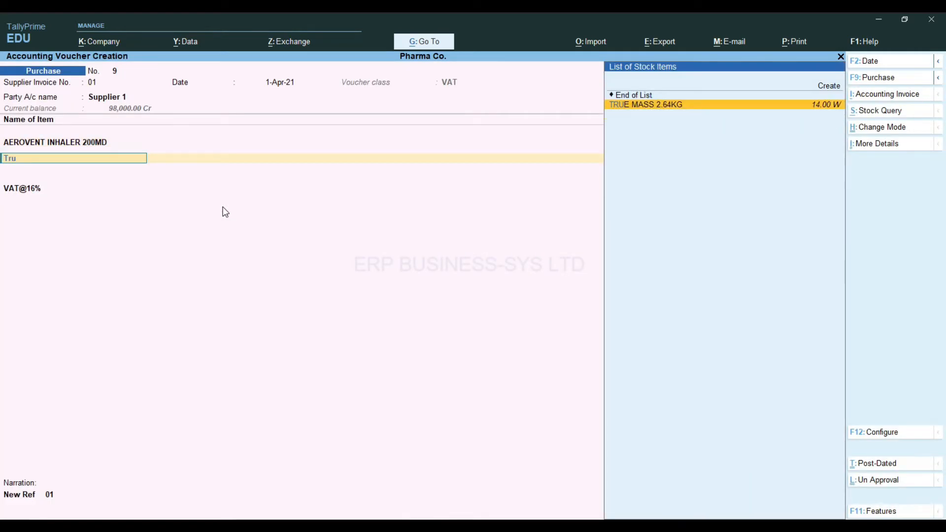
key("Return")
key("Return")
key("Return")
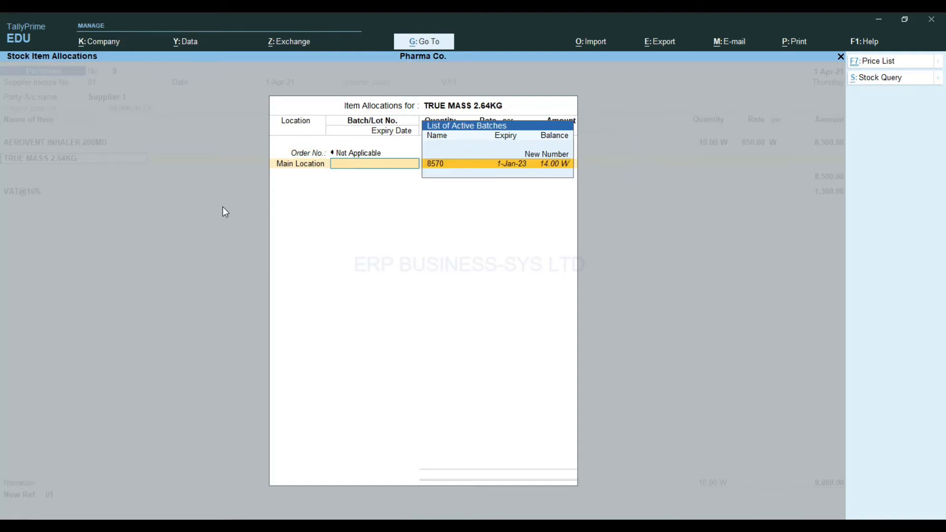
key("Return")
type("10")
key("Return")
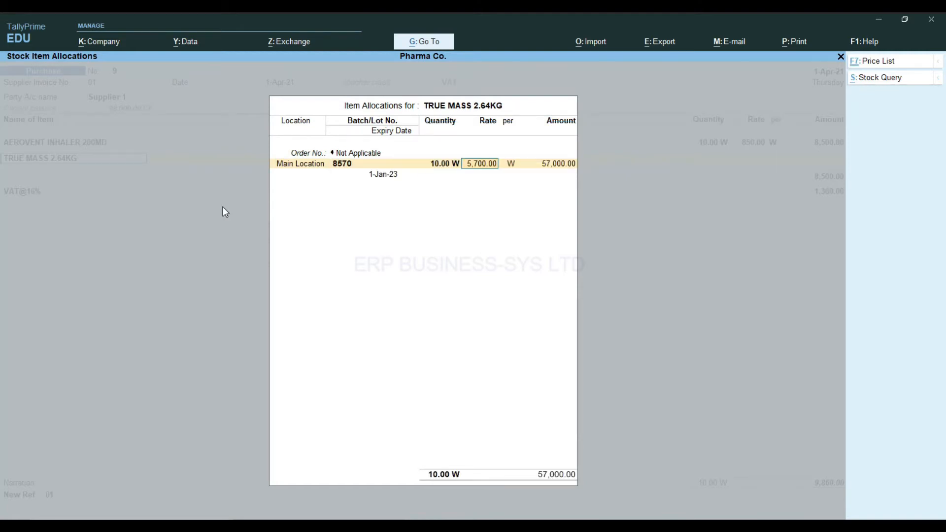
key("Return")
key("Return")
key("Return")
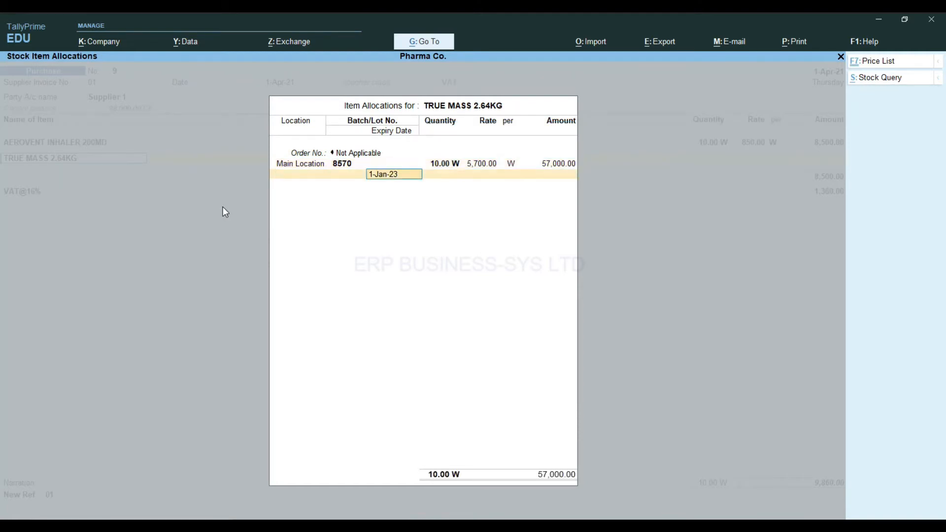
key("Return")
key("Return")
key("Return")
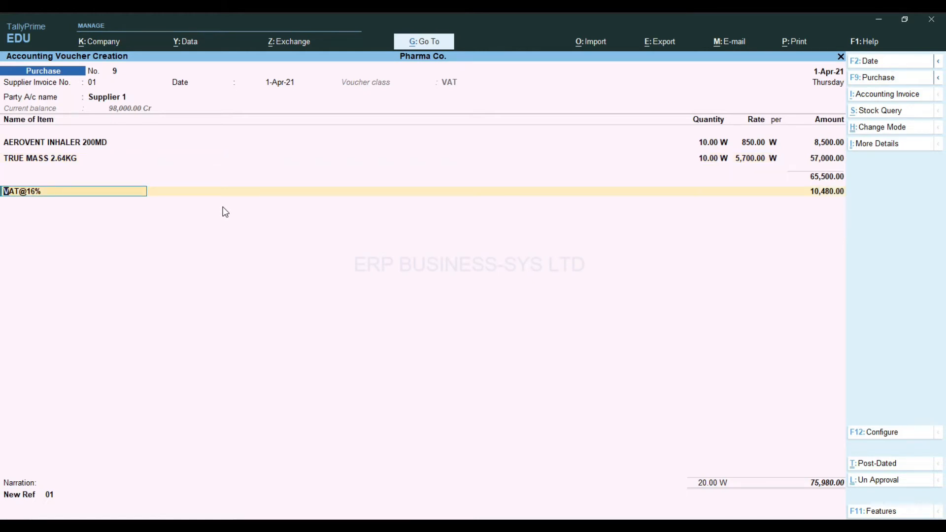
- Accept the VAT@16% line and the New Ref 01 bill reference, and save the purchase voucher
key("Return")
key("Return")
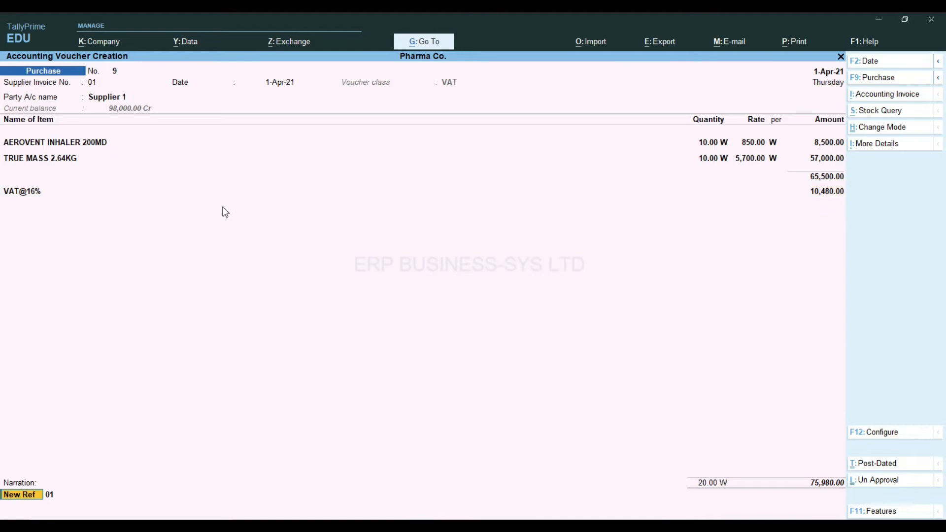
key("Return")
key("Return")
key("Return")
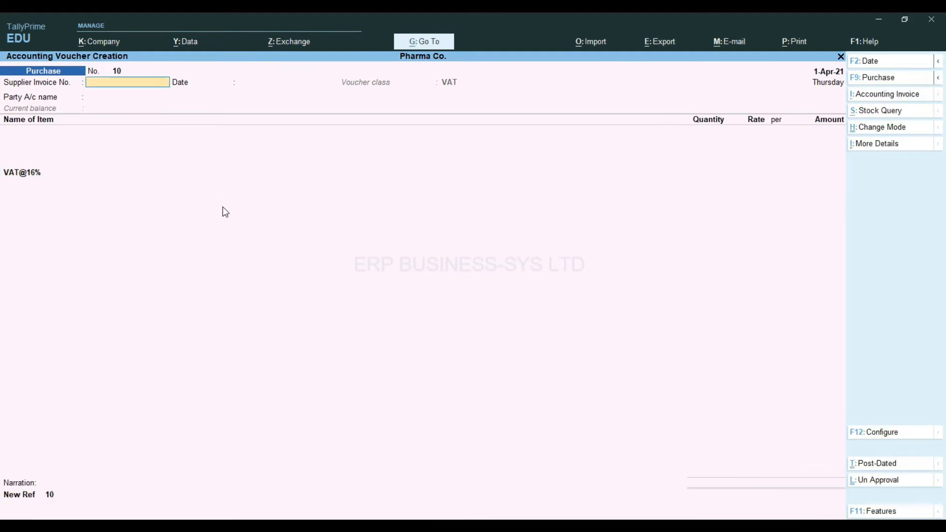
- View the April vouchers in the Purchase Register, and return to the Gateway of Tally
key("Escape")
key("Down")
key("Return")
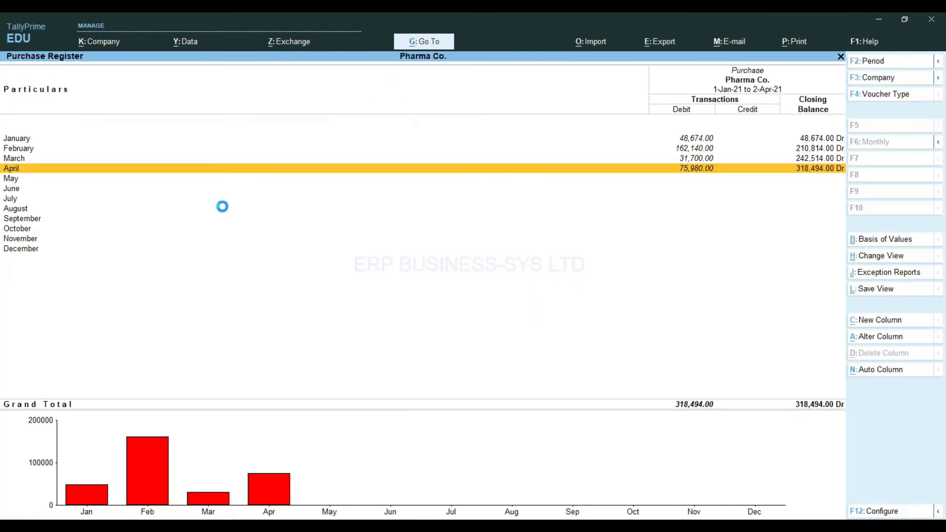
key("Return")
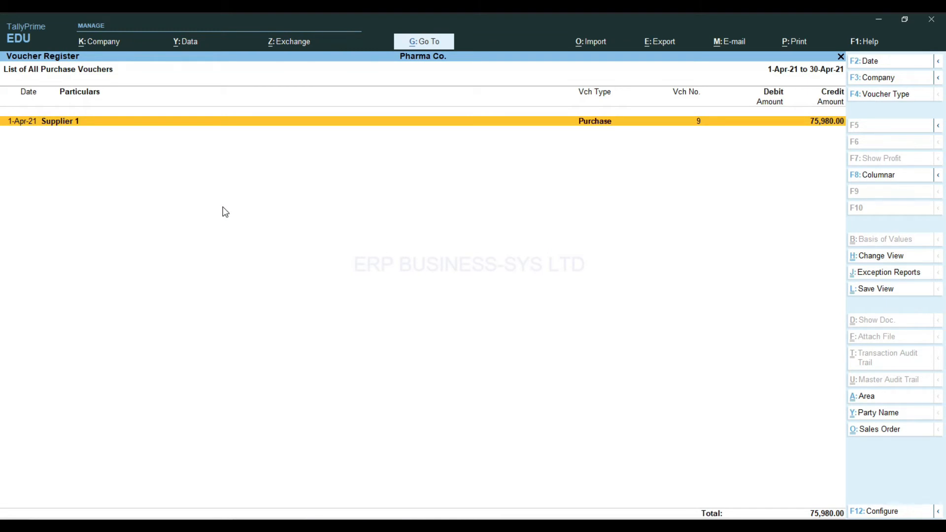
key("Escape")
key("Escape")
key("Escape")
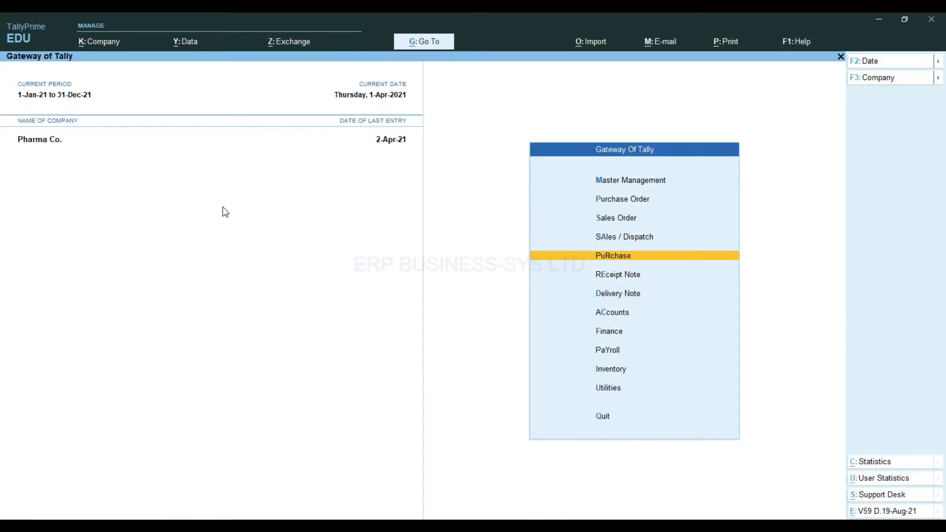
- View the ledger vouchers of Supplier 1 from the account books, and return to the Gateway of Tally
left_click(608, 312)
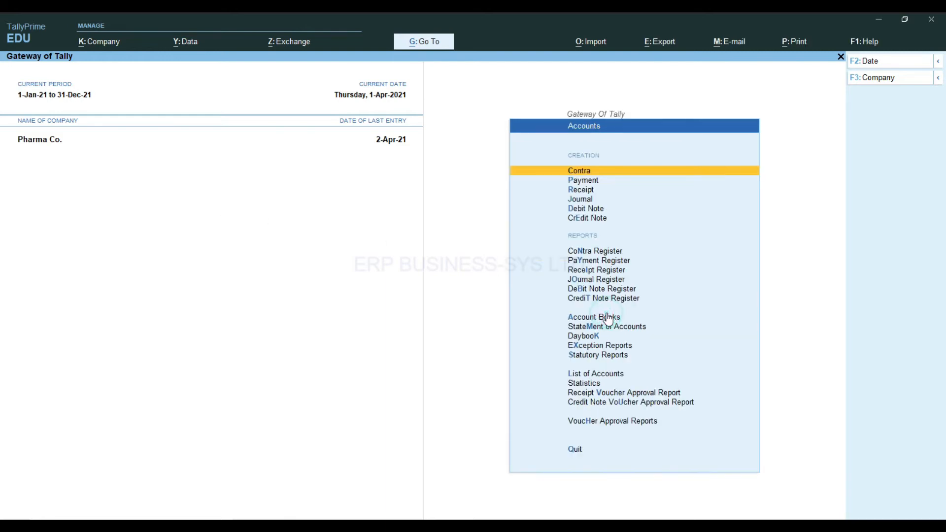
left_click(595, 318)
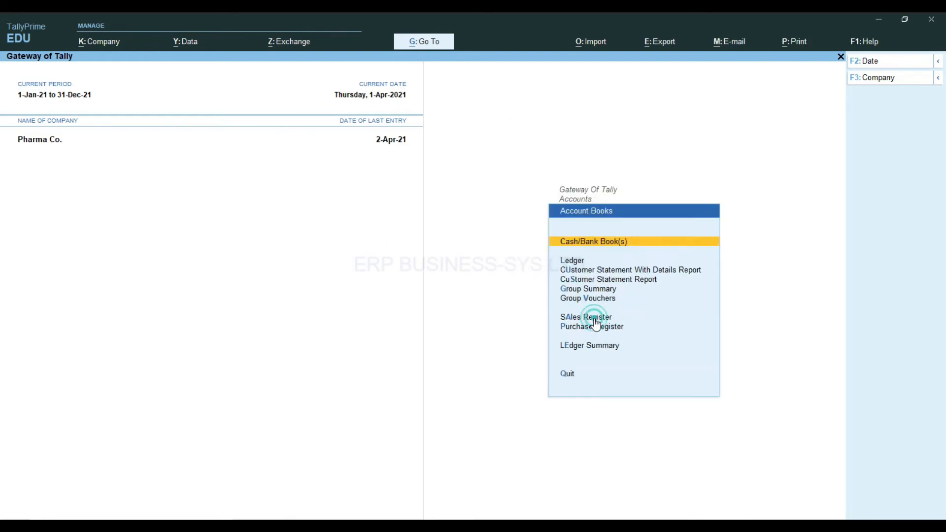
left_click(570, 259)
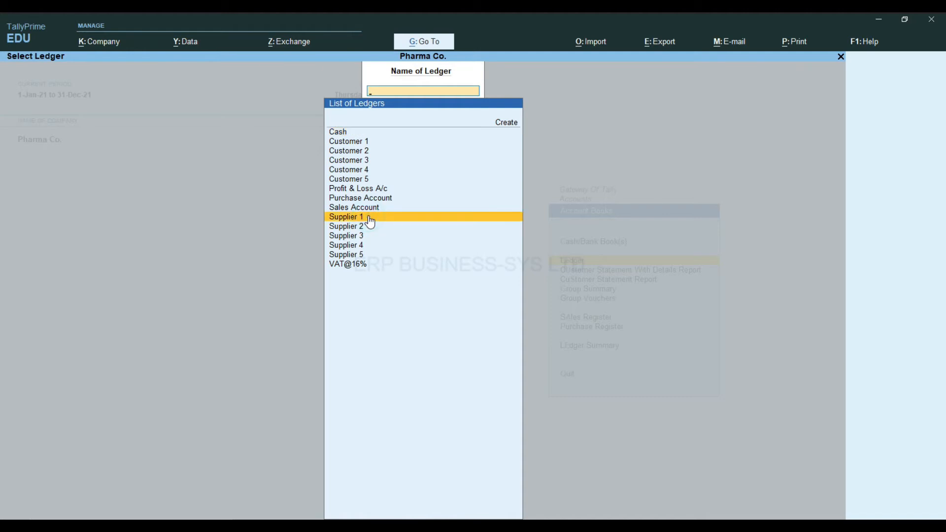
left_click(371, 218)
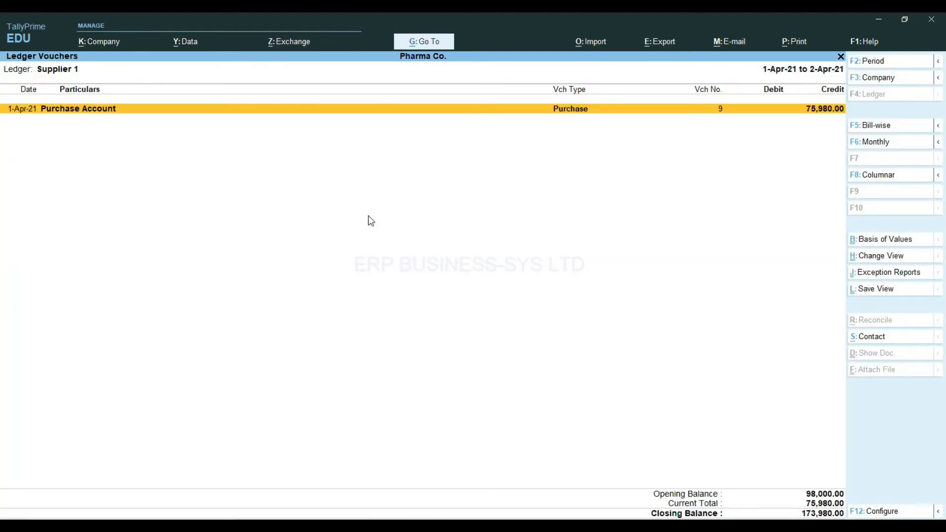
key("Escape")
key("Escape")
key("Escape")
key("Escape")
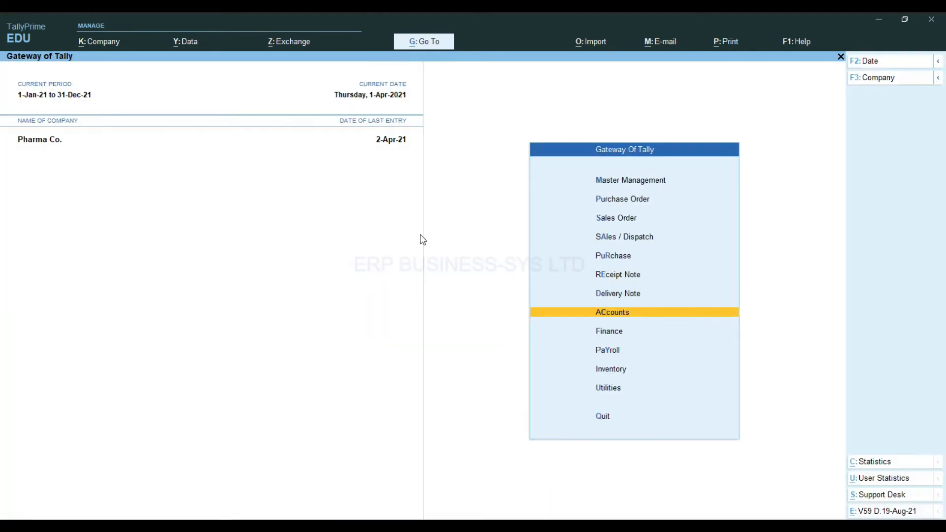
- View the inventory stock item vouchers for AEROVENT INHALER 200MD
left_click(610, 370)
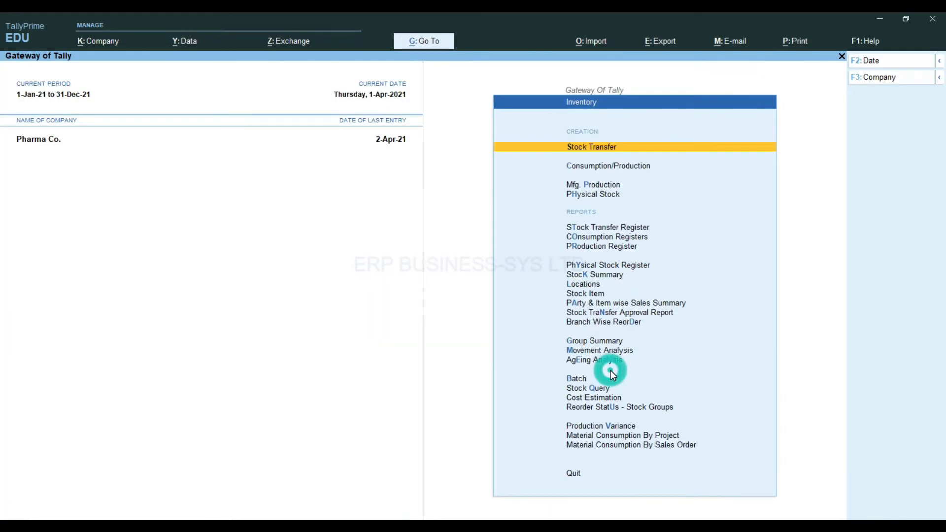
left_click(599, 295)
type("Ae")
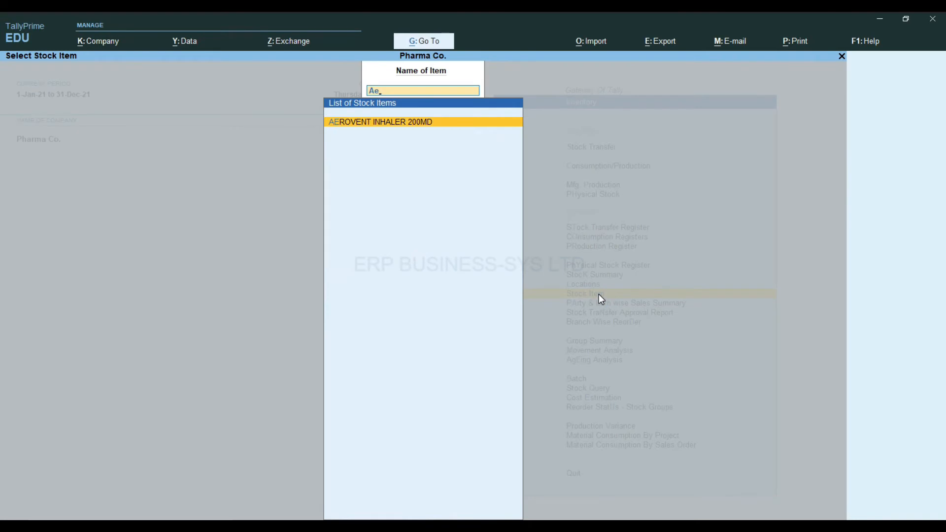
key("Return")
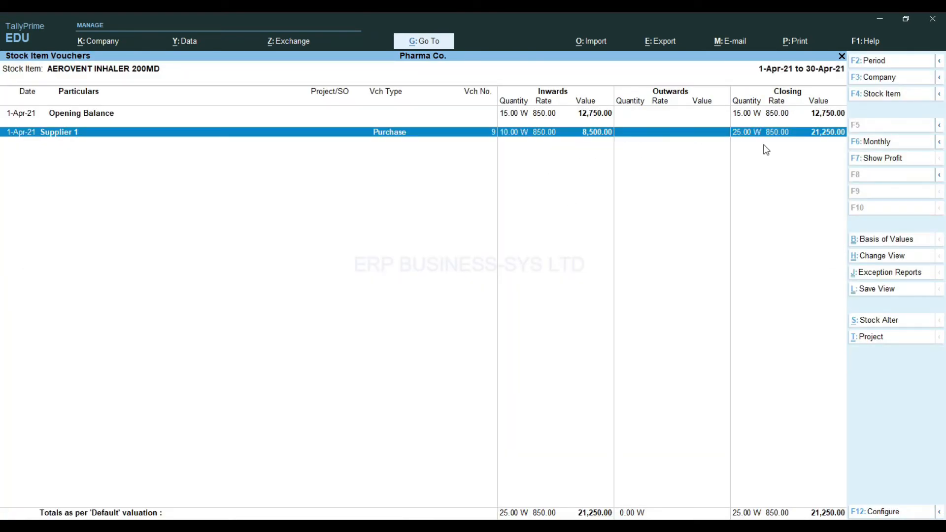
- Switch the stock item report to TRUE MASS 2.64KG, and return to the Gateway of Tally
left_click(873, 95)
type("tr")
key("Return")
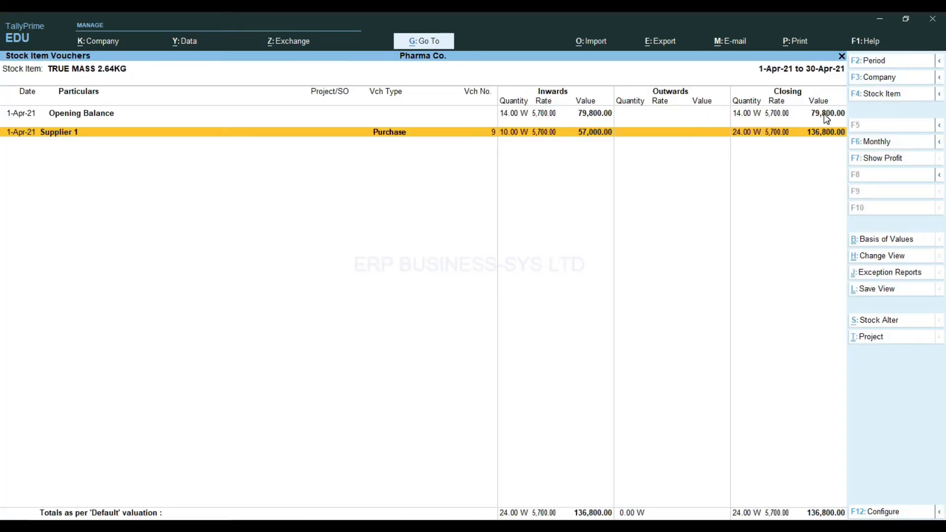
key("Escape")
key("Escape")
key("Escape")
key("Escape")
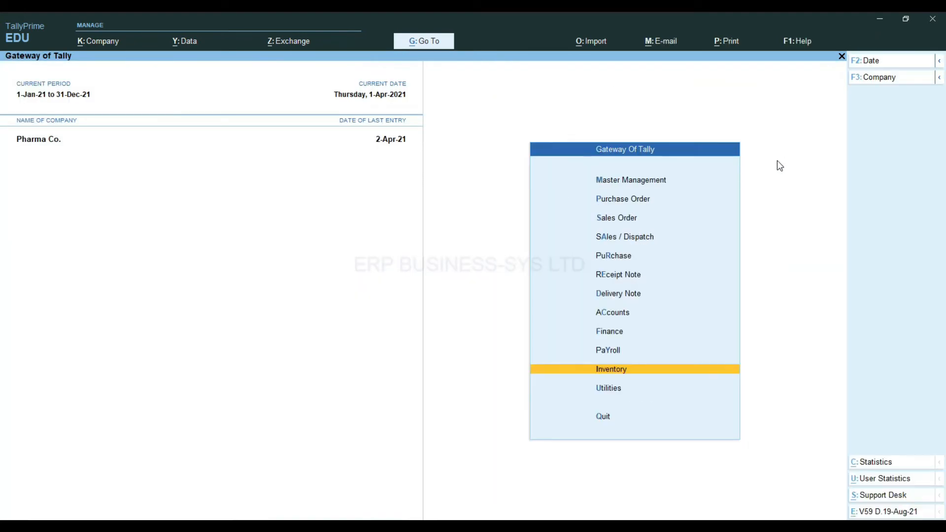
- Create a sales voucher for party Customer 1 with the price level Nyali
left_click(623, 240)
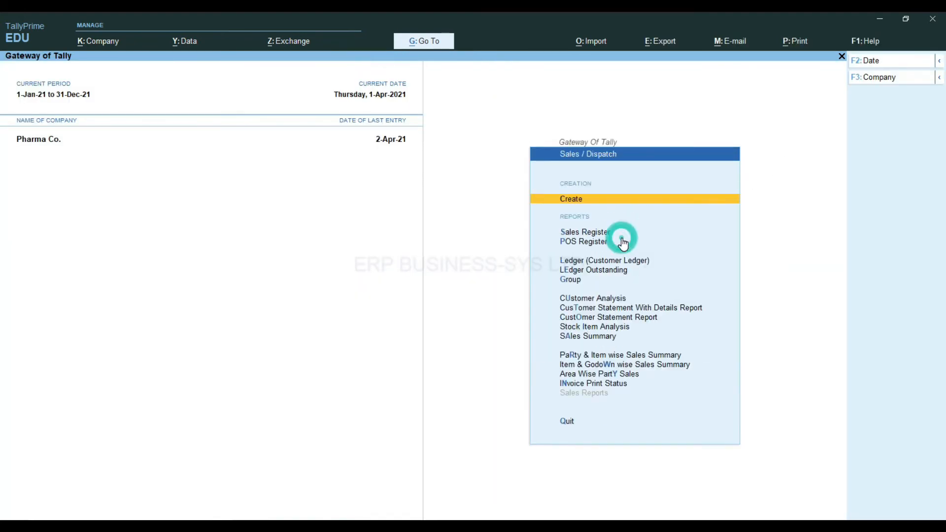
left_click(597, 199)
key("Return")
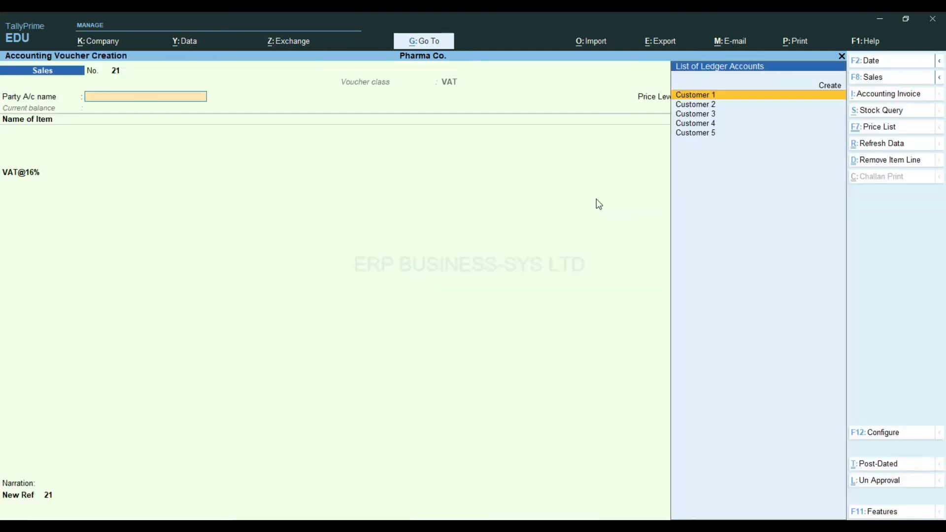
key("Return")
key("Down")
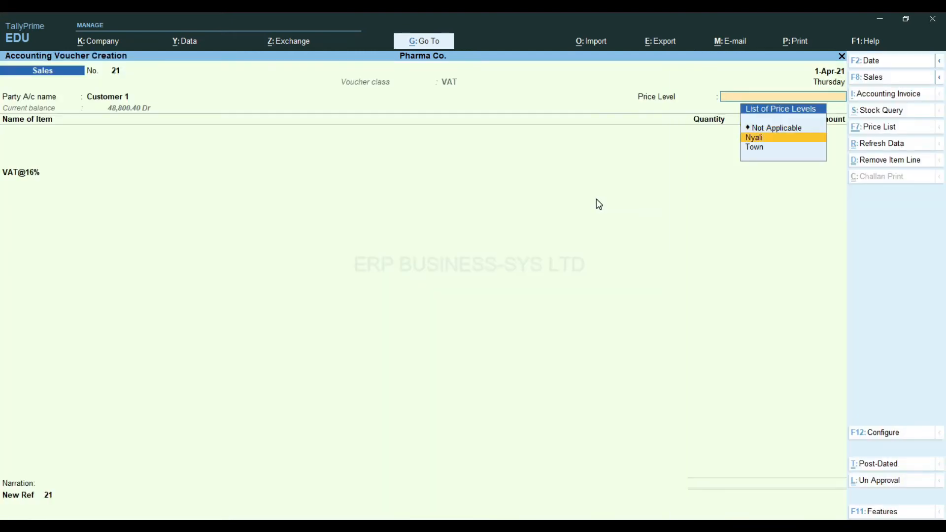
key("Return")
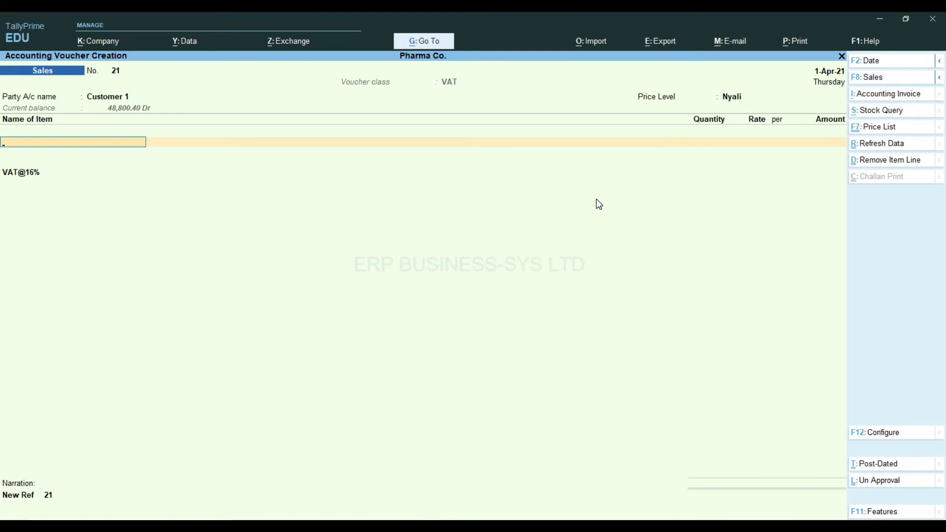
- Add DUDU-KRIN PET SHAMPOO 1LTR with no order number, from batch 054, with quantity 5 at rate 1,000.00
type("dudu")
key("Return")
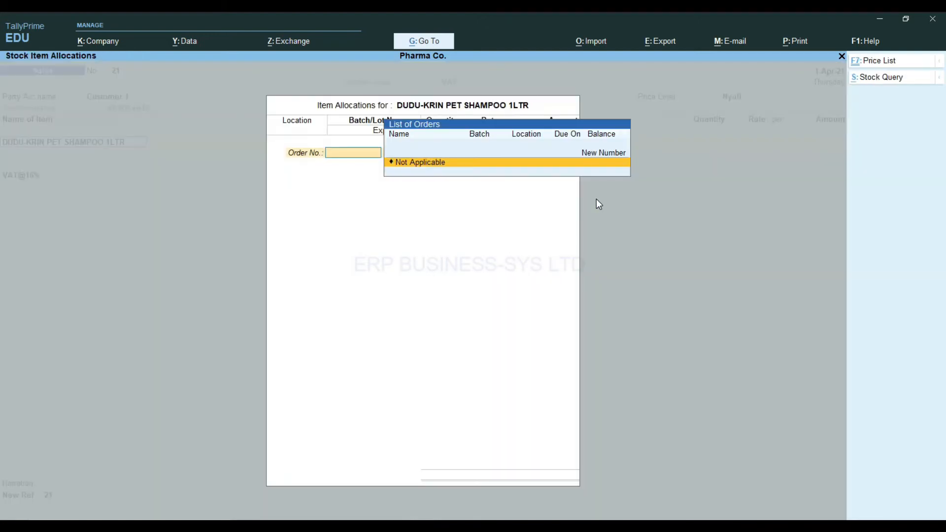
key("Return")
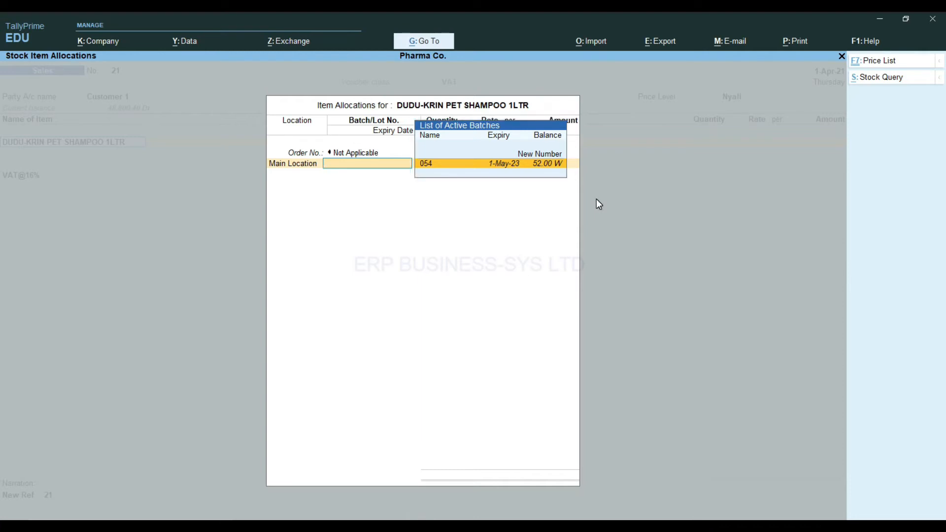
key("Return")
type("5")
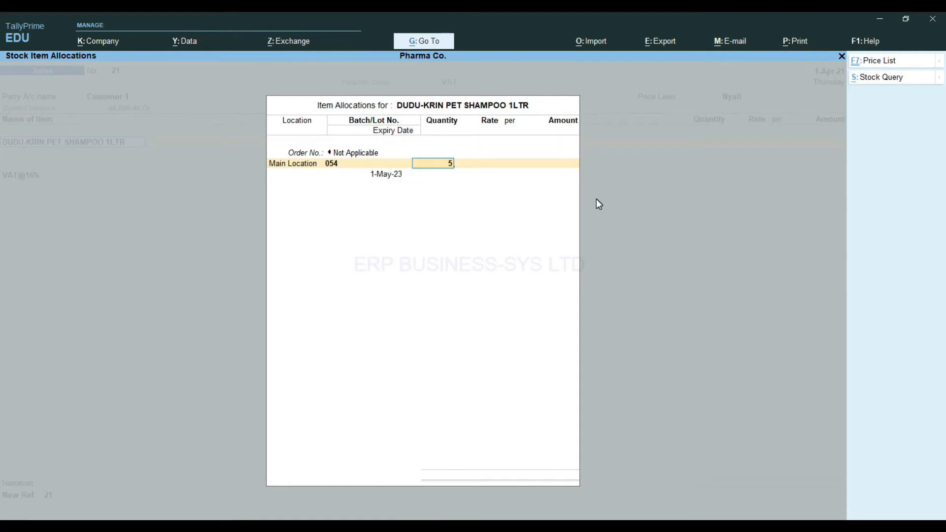
key("Return")
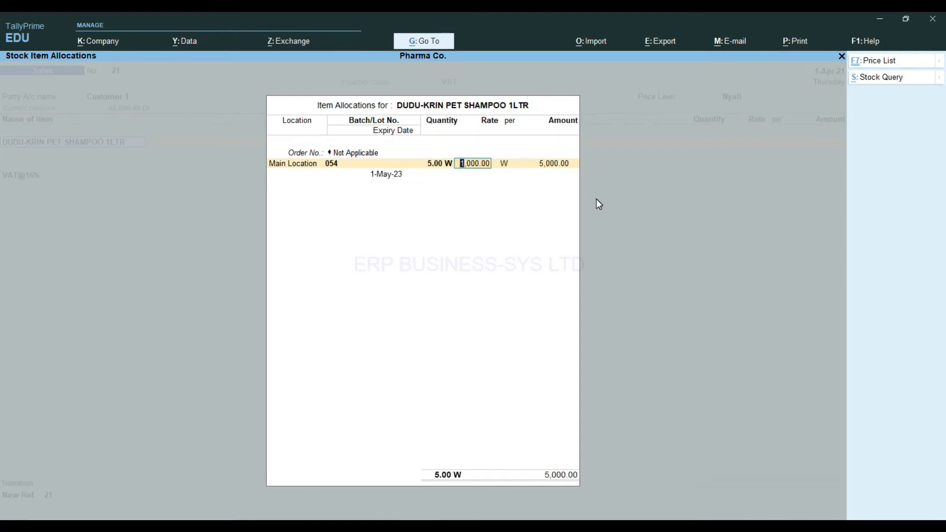
key("Return")
key("Return")
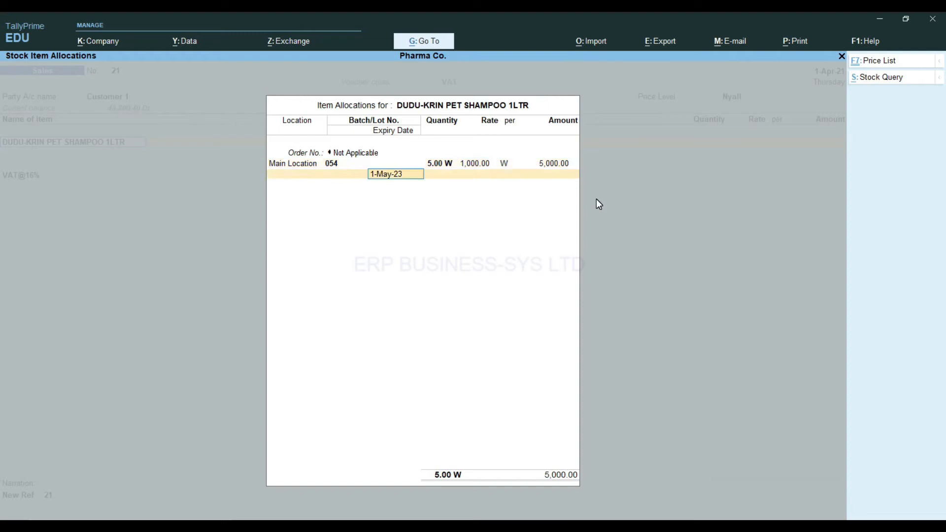
key("Return")
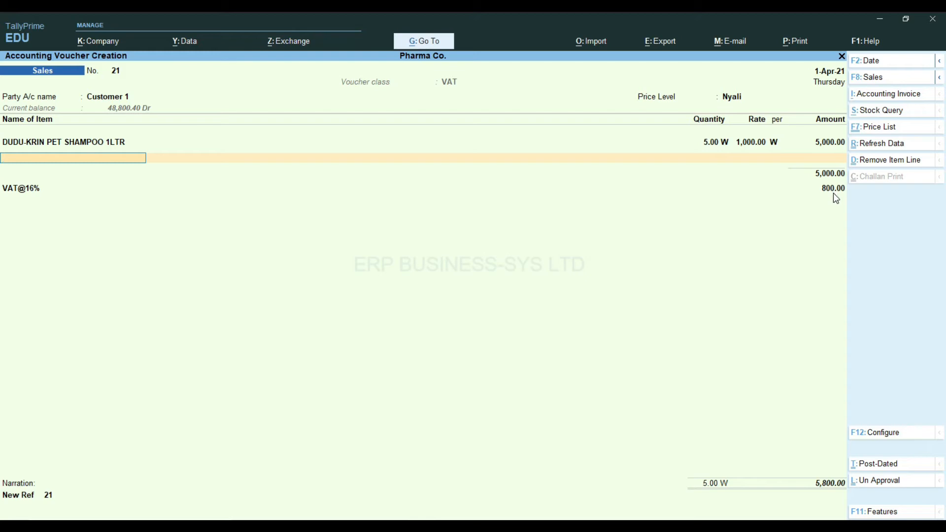
- Add 12`S COLDCAP CAPS ORIGINAL with no order number, from batch 87/8, with quantity 5 at rate 120.00
type("Col")
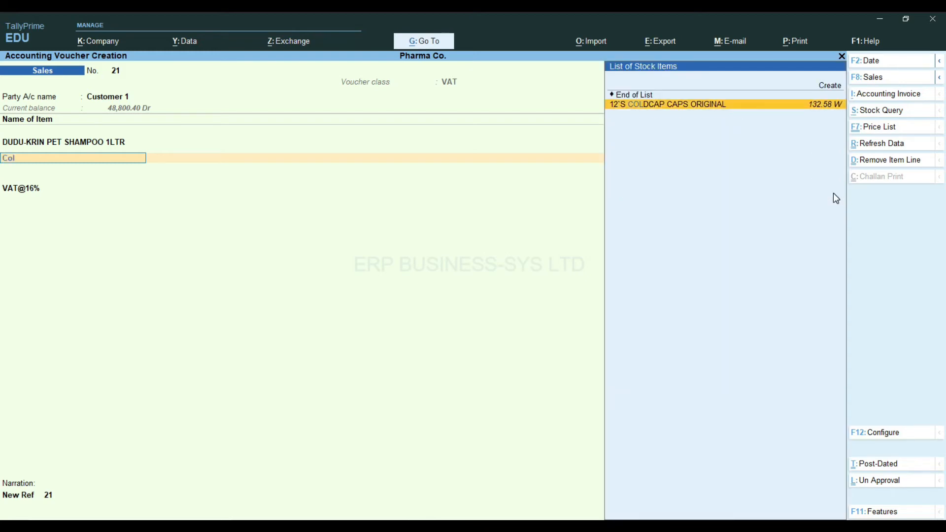
key("Return")
key("Return")
key("Return")
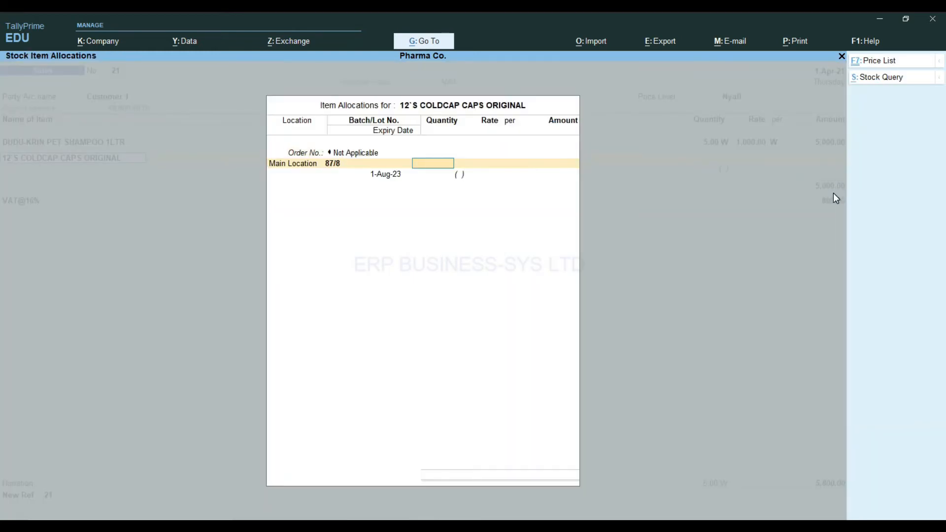
type("5")
key("Return")
key("Return")
key("Return")
key("Return")
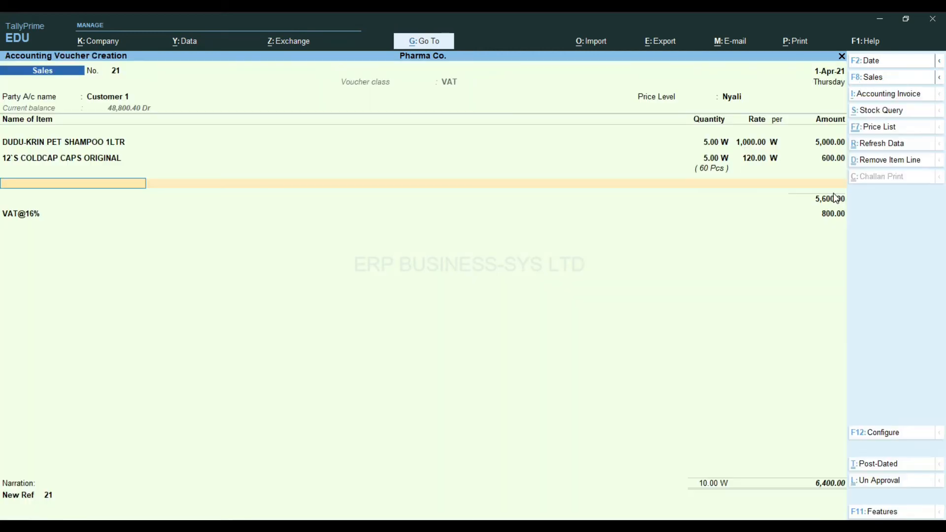
- Finish the item list, accept the VAT@16% line and the New Ref 21 bill reference, and save the sales voucher
key("Return")
key("Return")
key("Return")
key("Return")
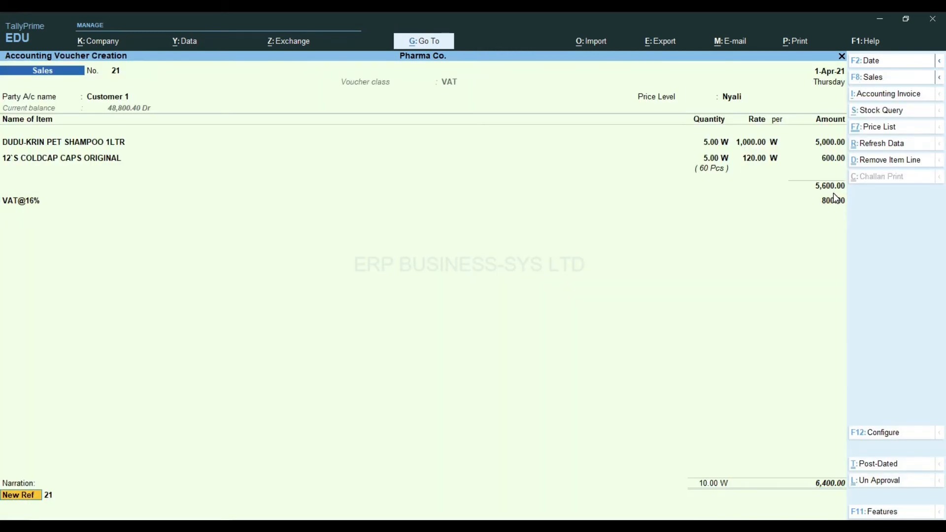
key("Return")
key("Return")
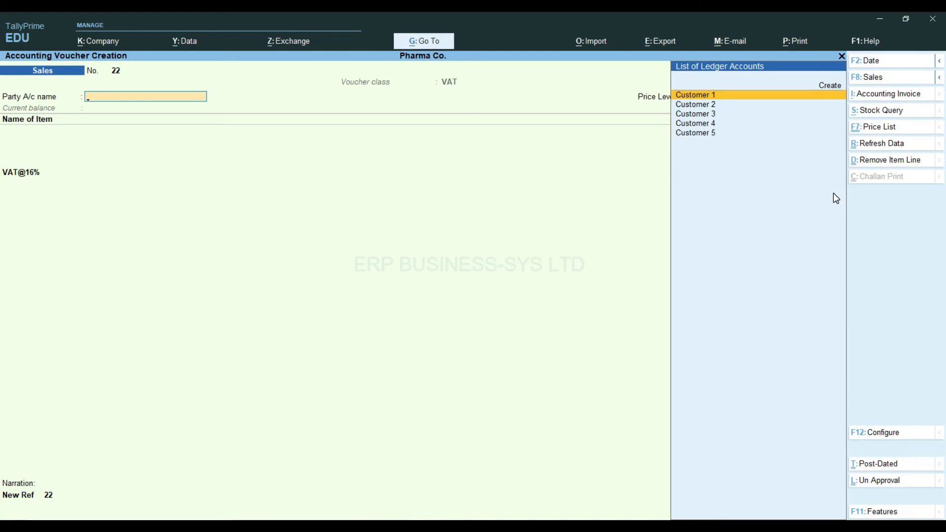
key("Escape")
- View the April vouchers in the Sales Register, and return to the Gateway of Tally
key("Down")
key("Return")
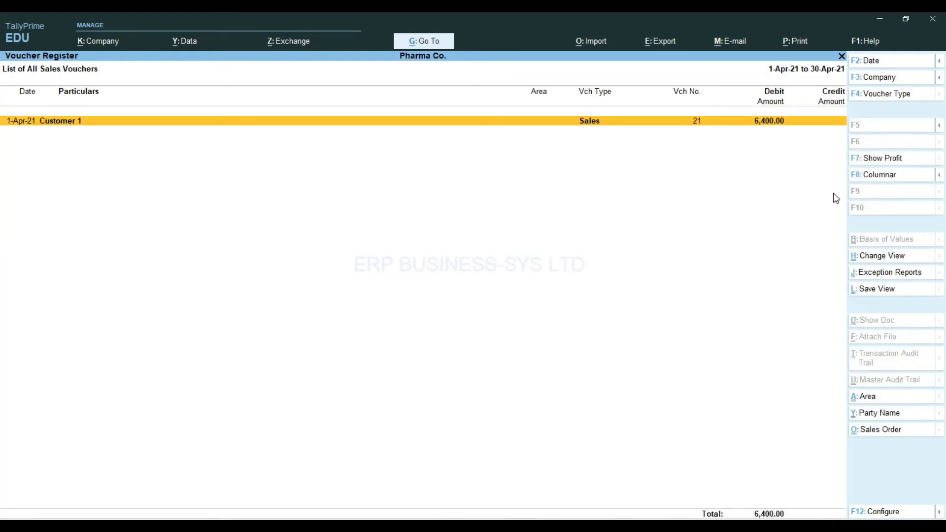
key("Escape")
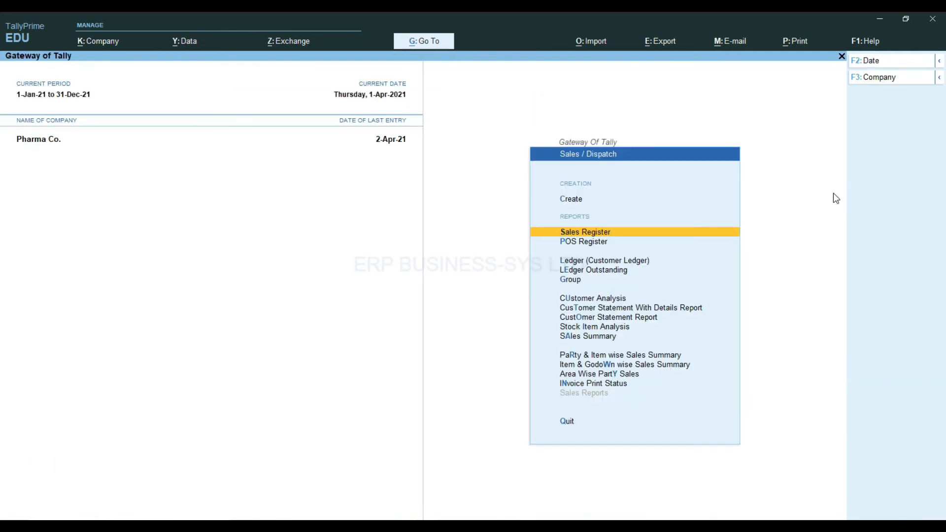
key("Escape")
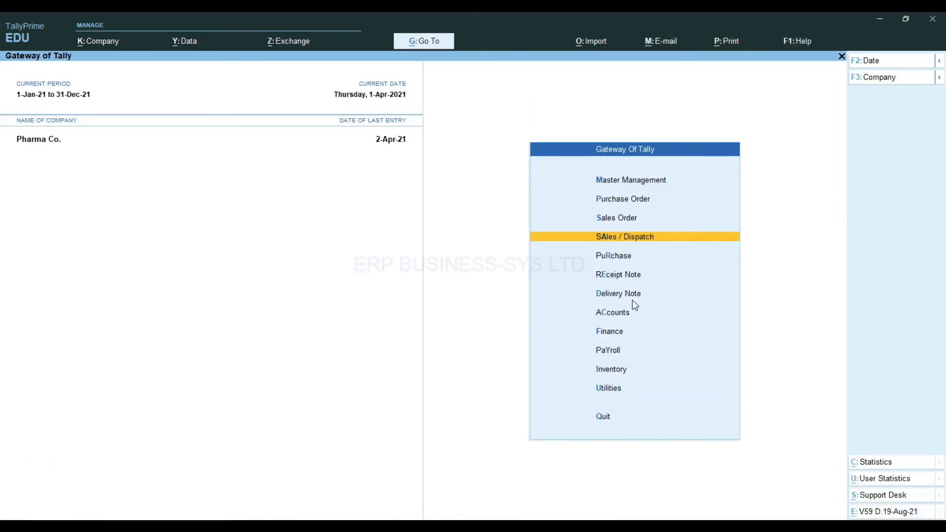
- View the ledger vouchers of Customer 1 from the account books, and return to the Gateway of Tally
left_click(613, 313)
left_click(600, 317)
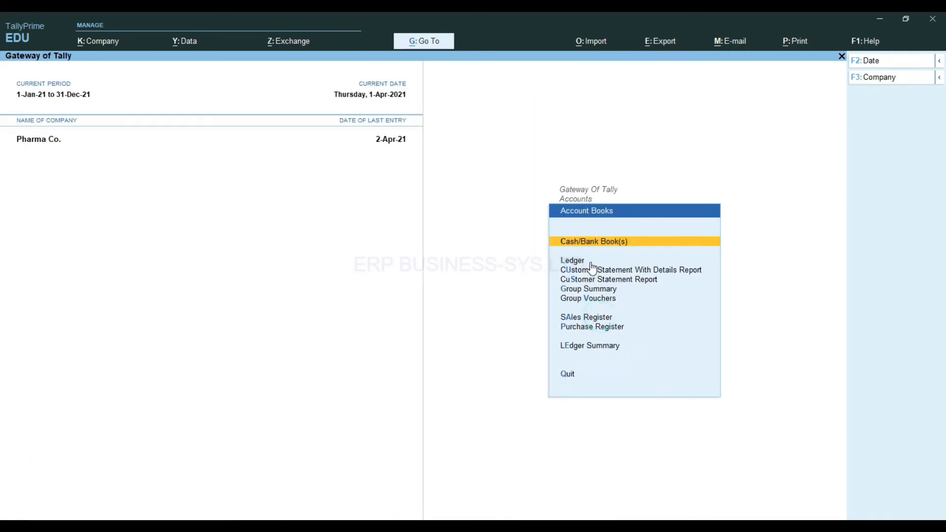
left_click(580, 259)
key("Down")
key("Return")
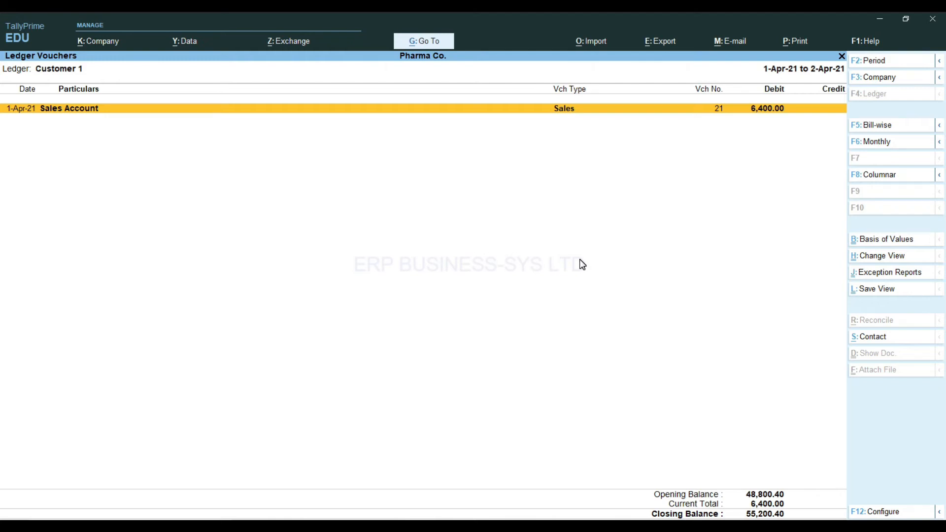
key("Escape")
key("Escape")
key("Escape")
key("Escape")
key("Escape")
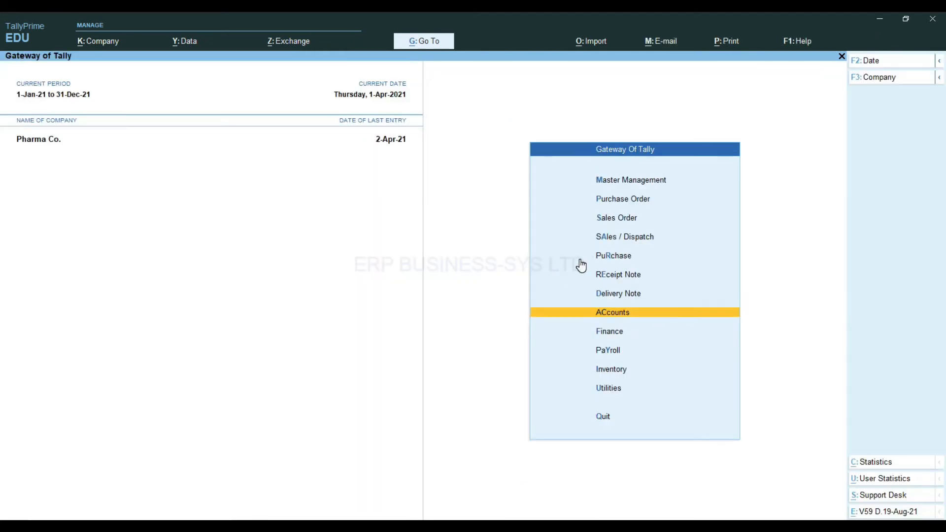
- Open the group outstandings report for Sundry Debtors from the sales reports
left_click(610, 237)
left_click(573, 281)
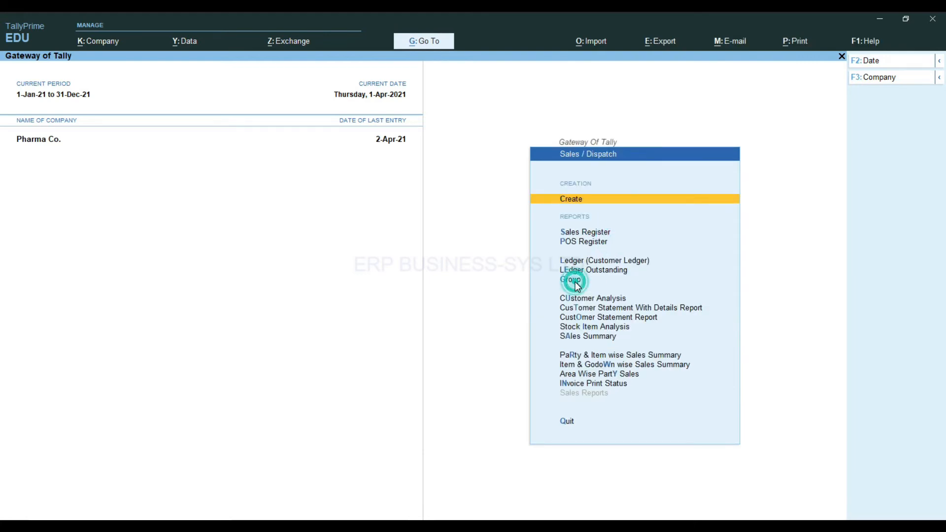
key("Return")
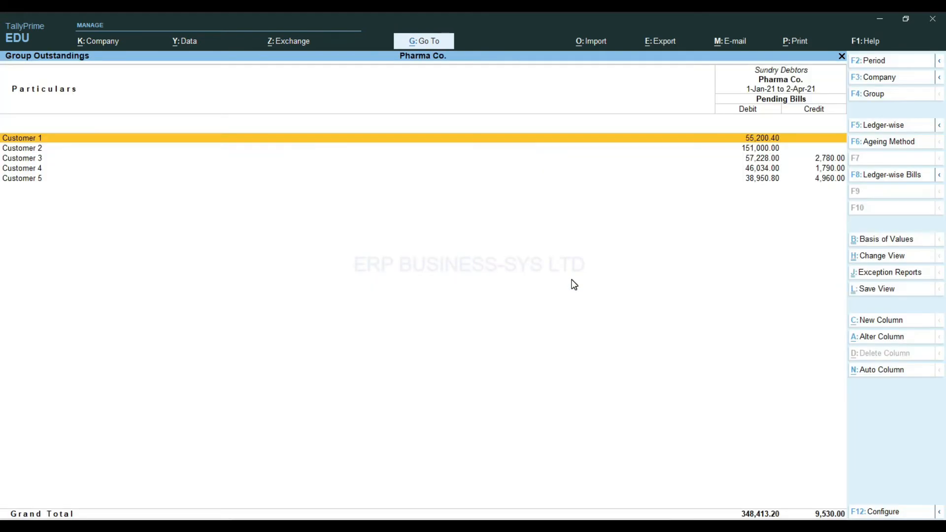
- Age the Sundry Debtors outstandings by bill date, with ageing periods of 0 to 30 and 30 to 60 days
left_click(868, 144)
key("Return")
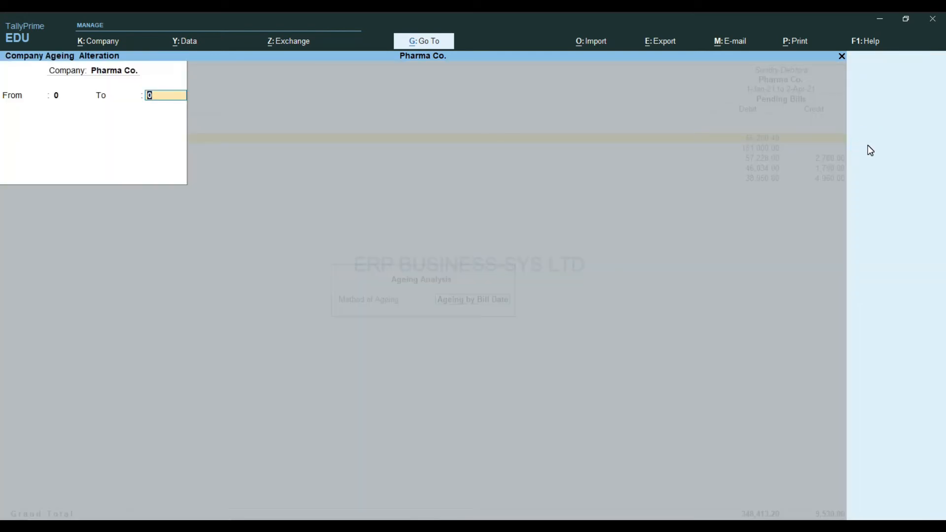
type("30")
key("Return")
type("60")
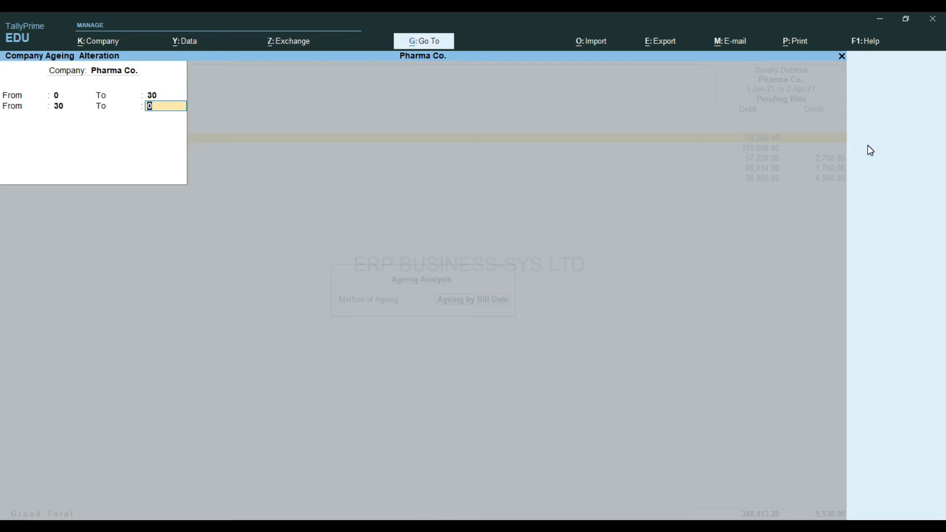
key("Return")
key("Return")
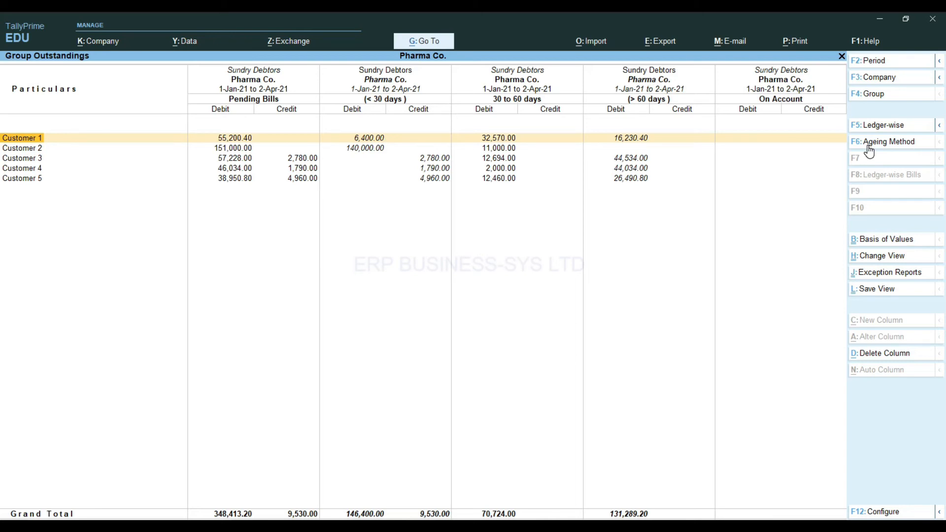
- View the aged ledger outstandings of Customer 1, and return to the Gateway of Tally
key("Return")
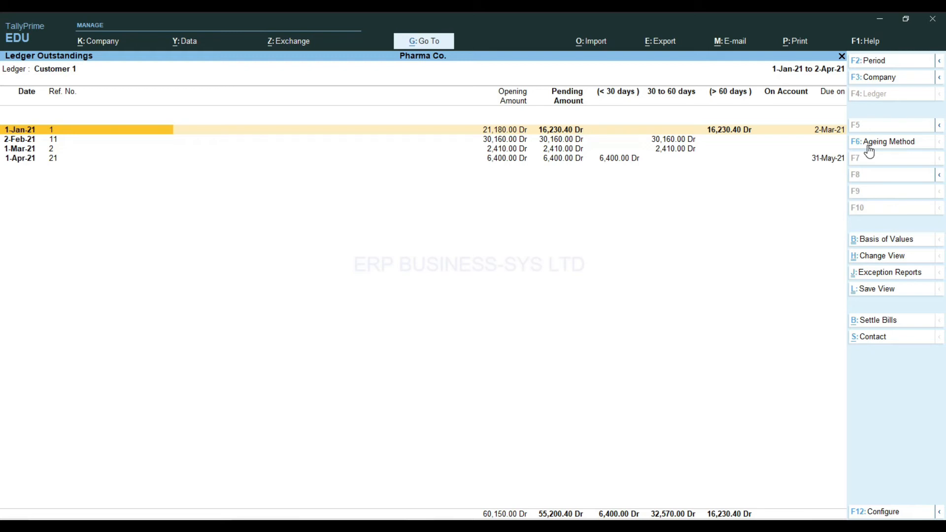
key("Escape")
key("Escape")
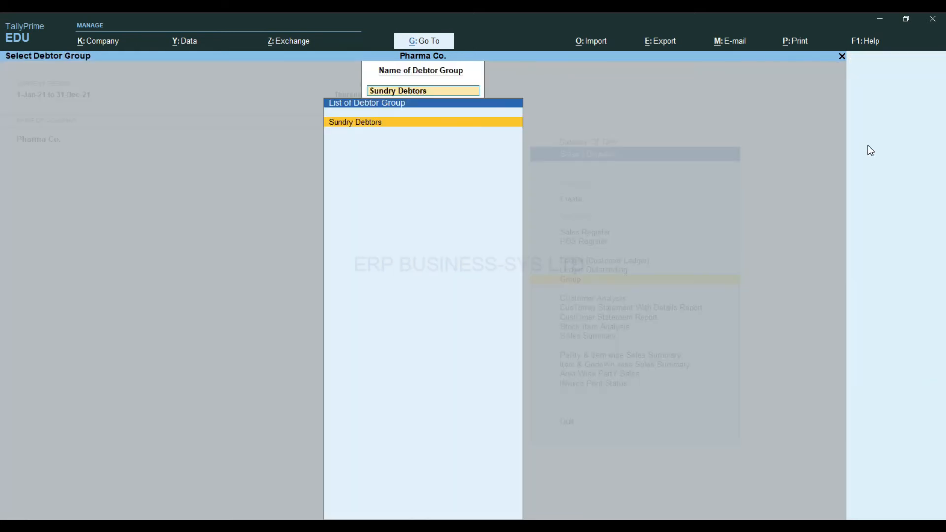
key("Escape")
key("Escape")
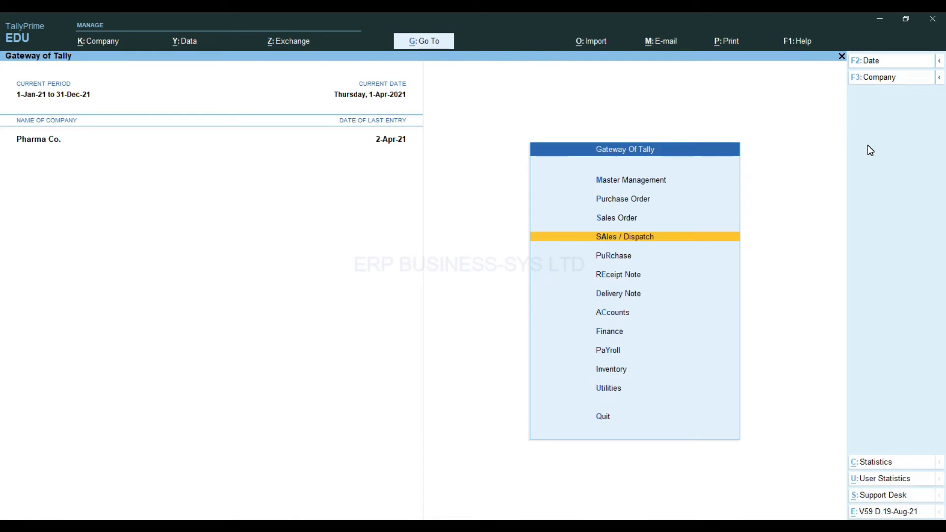
- View the inventory Stock Summary with profit shown and listed by stock item, and return to the inventory reports
left_click(622, 370)
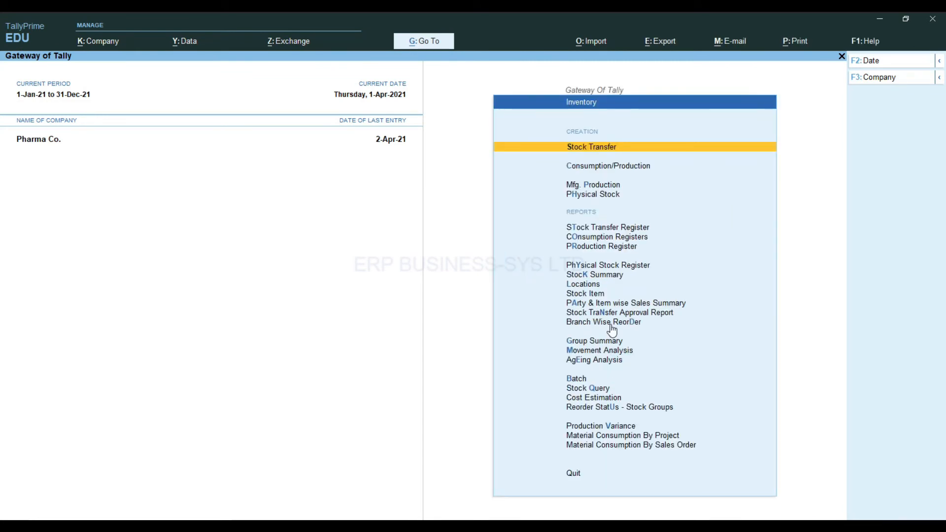
left_click(596, 275)
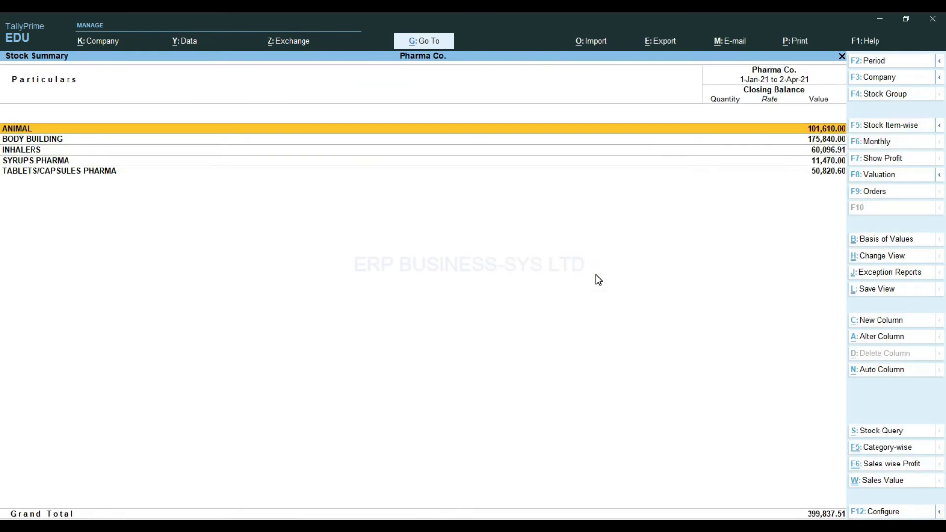
left_click(859, 161)
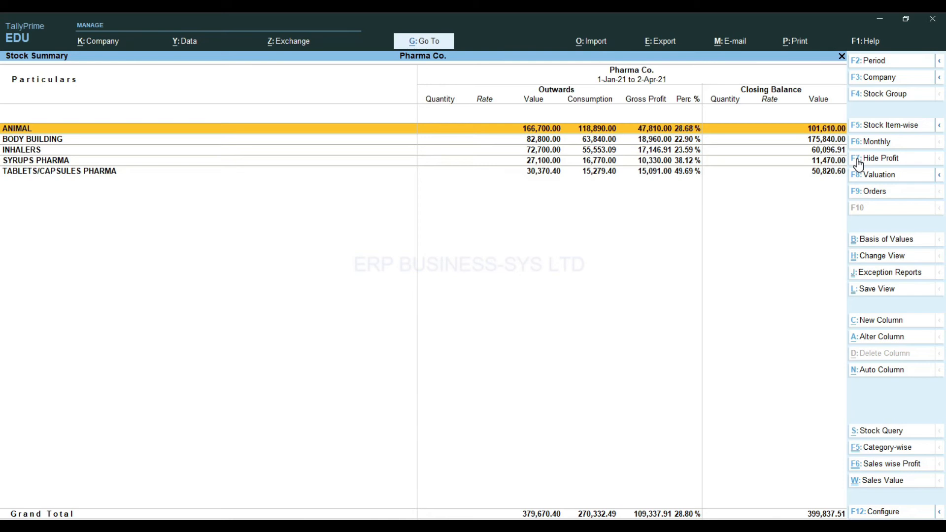
left_click(863, 129)
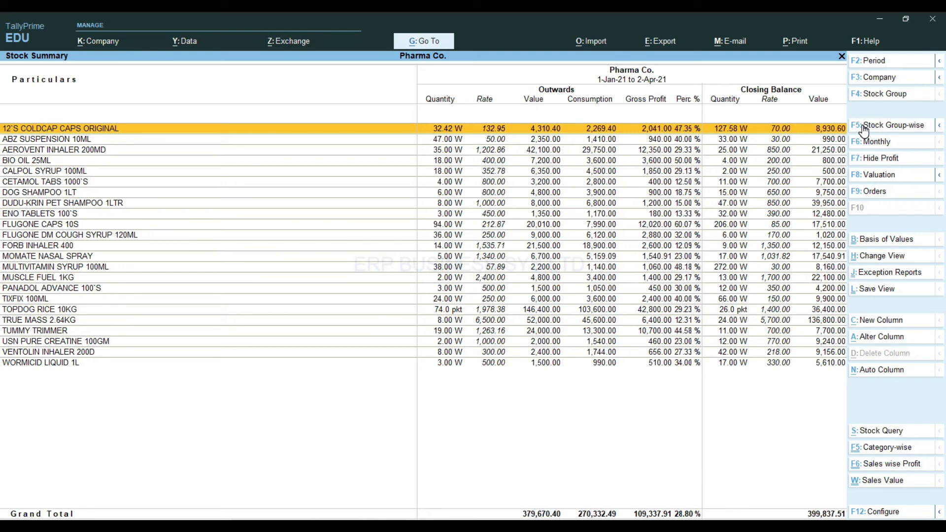
key("Escape")
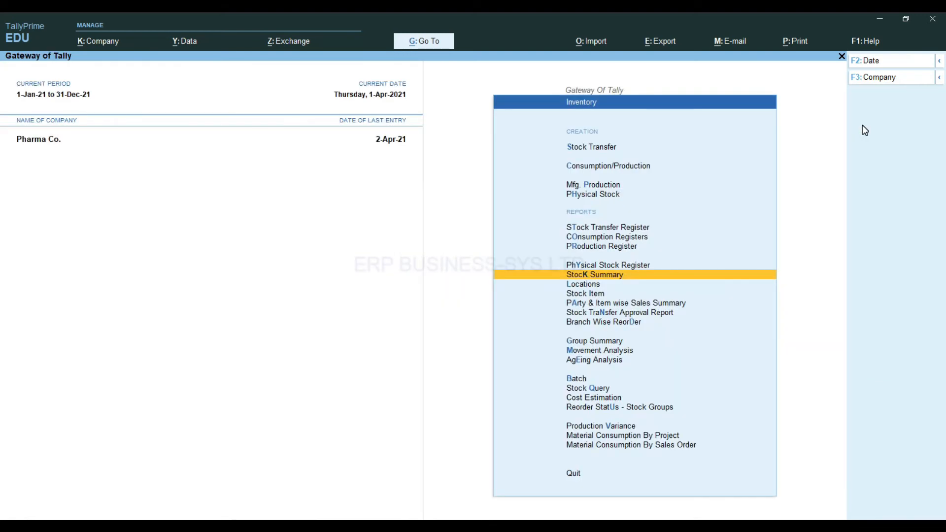
- Open the Location Summary for Main Location, show the profit, and expand it to the detailed item view
key("Down")
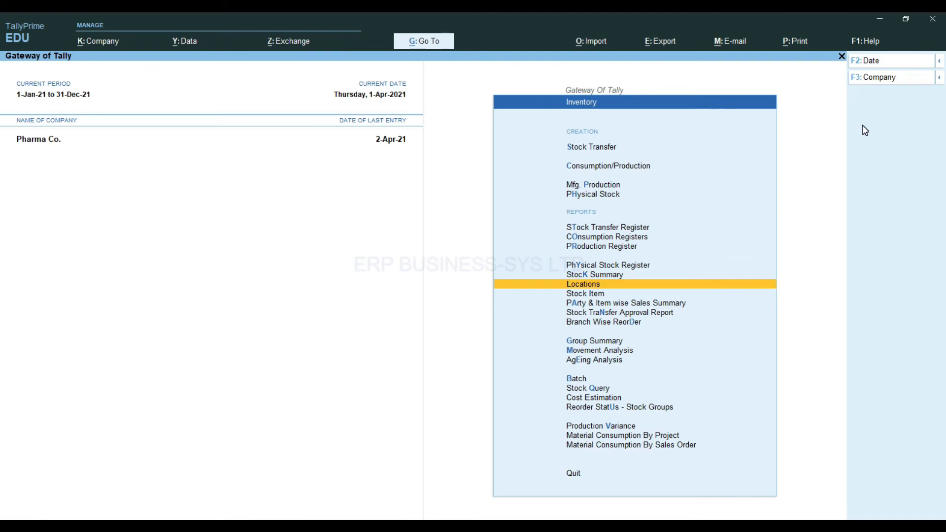
key("Return")
key("Down")
key("Down")
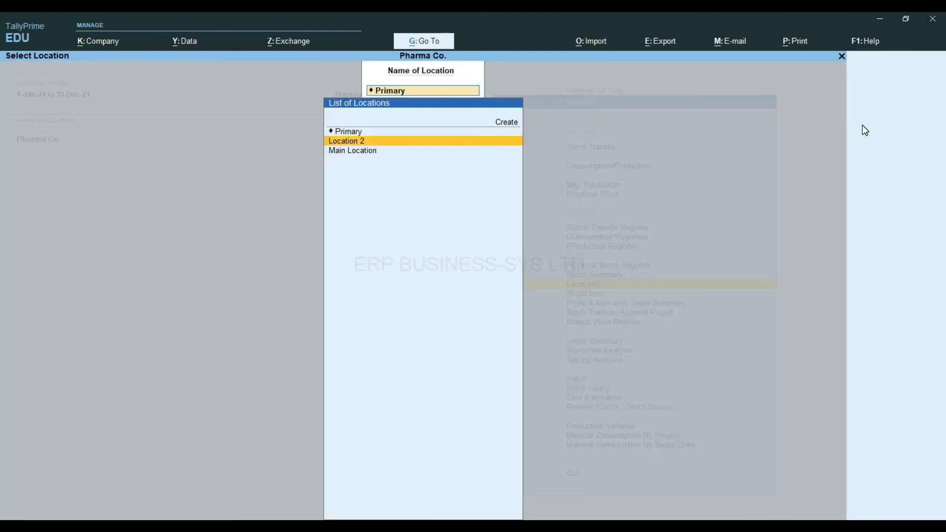
key("Return")
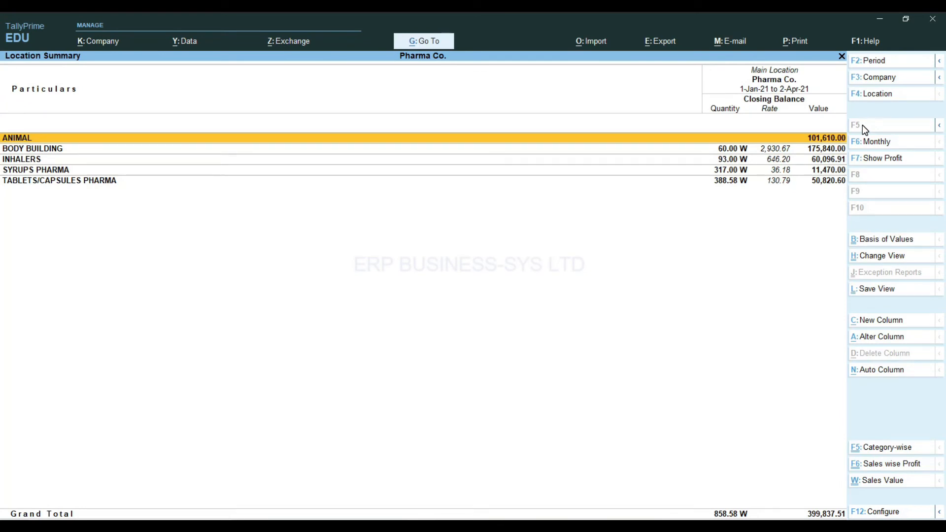
left_click(869, 158)
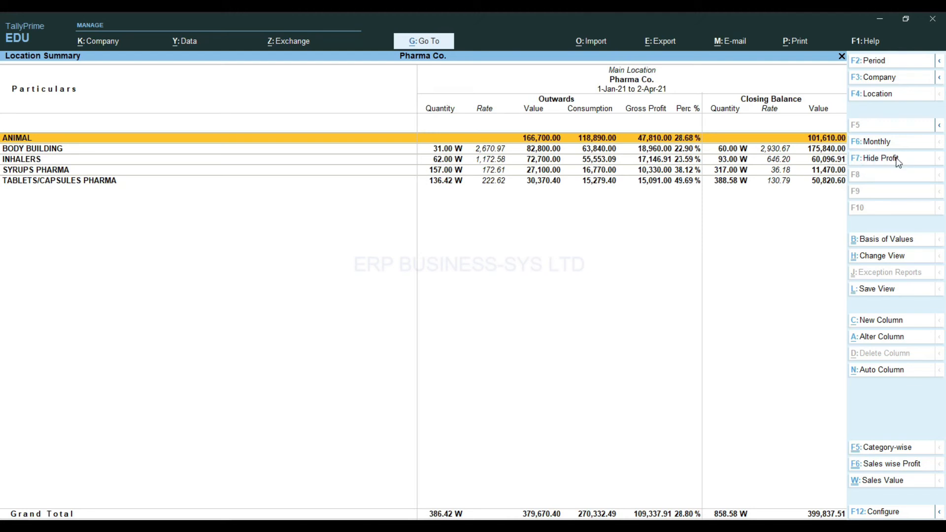
left_click(939, 126)
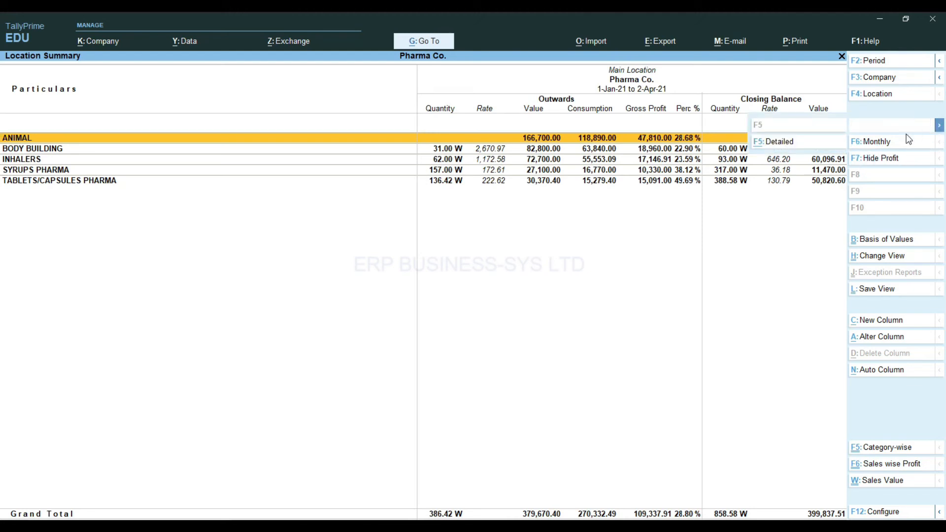
left_click(832, 147)
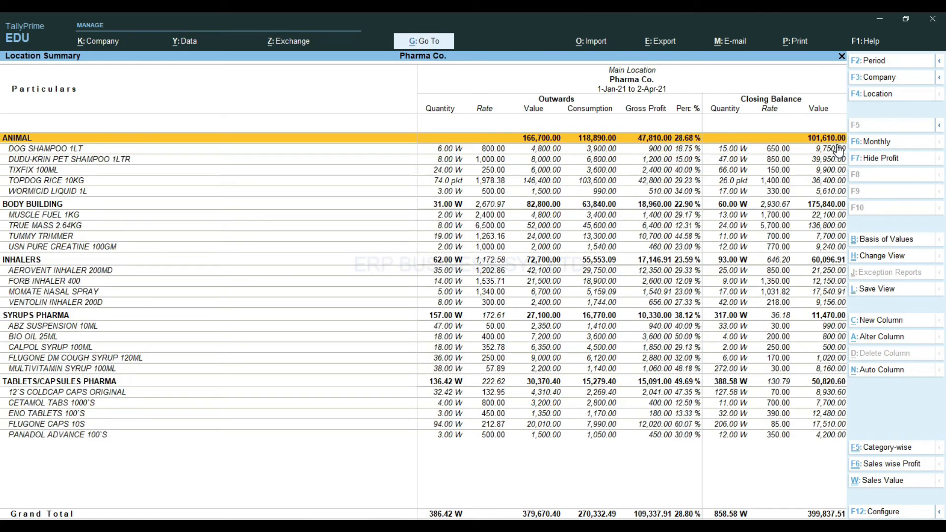
- Go through the stock items of each group in the Main Location summary, and return to the inventory reports
key("Down")
key("Down")
key("Down")
key("Down")
key("Down")
key("Down")
key("Down")
key("Down")
key("Down")
key("Down")
key("Down")
key("Down")
key("Down")
key("Down")
key("Down")
key("Down")
key("Down")
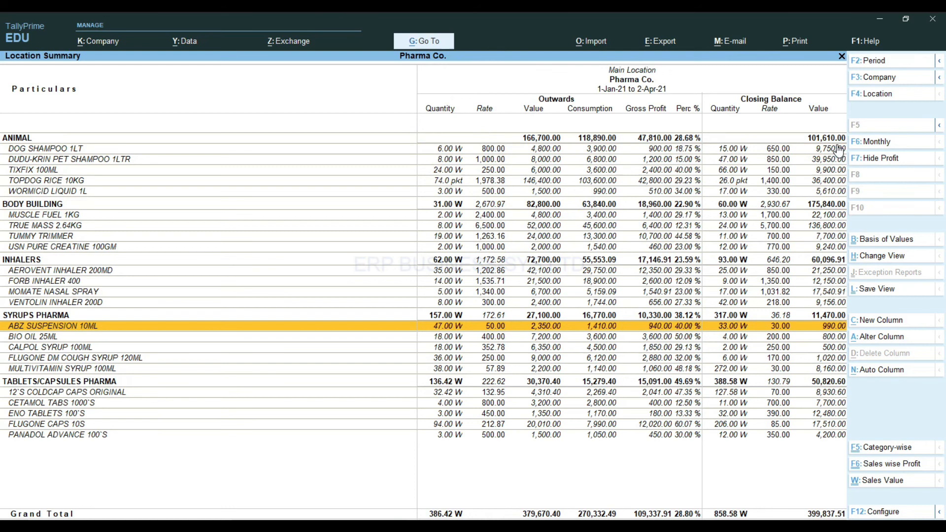
key("Escape")
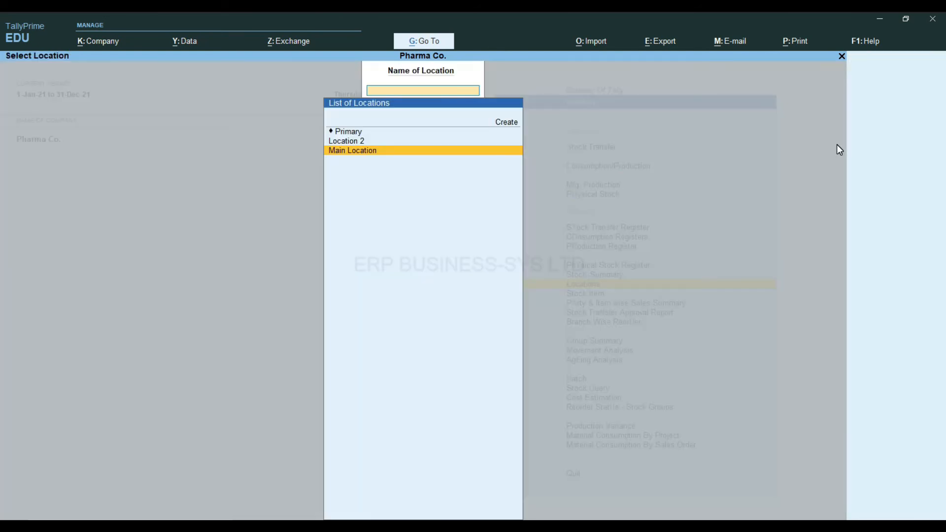
key("Escape")
- View the batch vouchers for batch 644 of CETAMOL TABS 1000'S, and return to the inventory reports
key("Down")
key("Down")
key("Down")
key("Down")
key("Down")
key("Down")
key("Down")
key("Down")
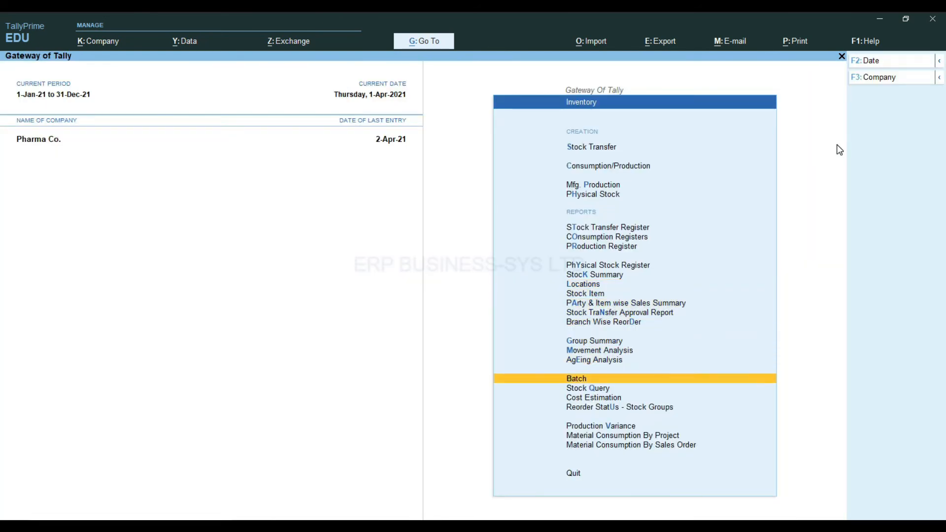
key("Return")
type("cet")
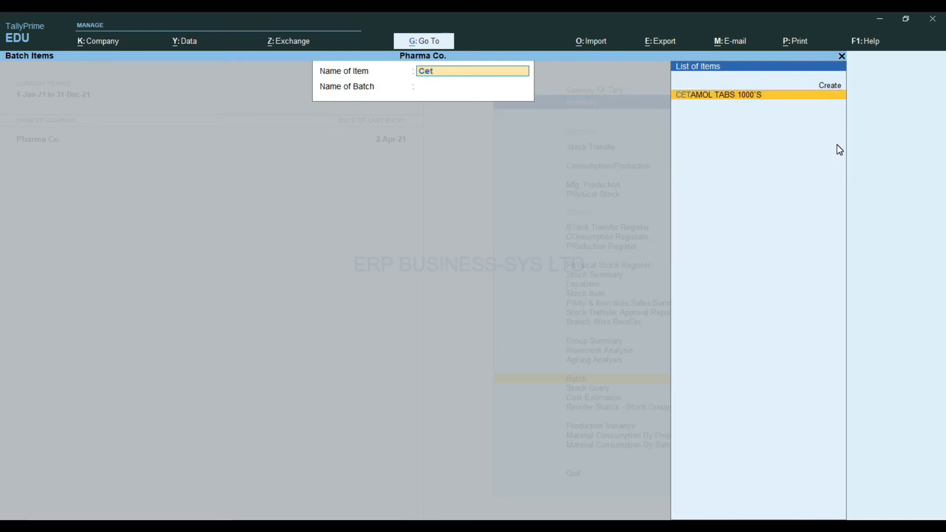
key("Return")
key("Down")
key("Return")
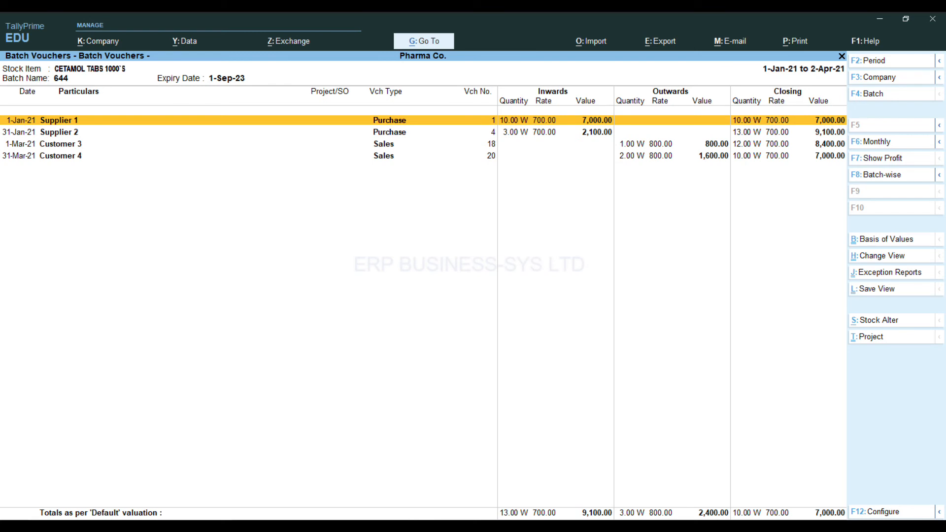
key("Escape")
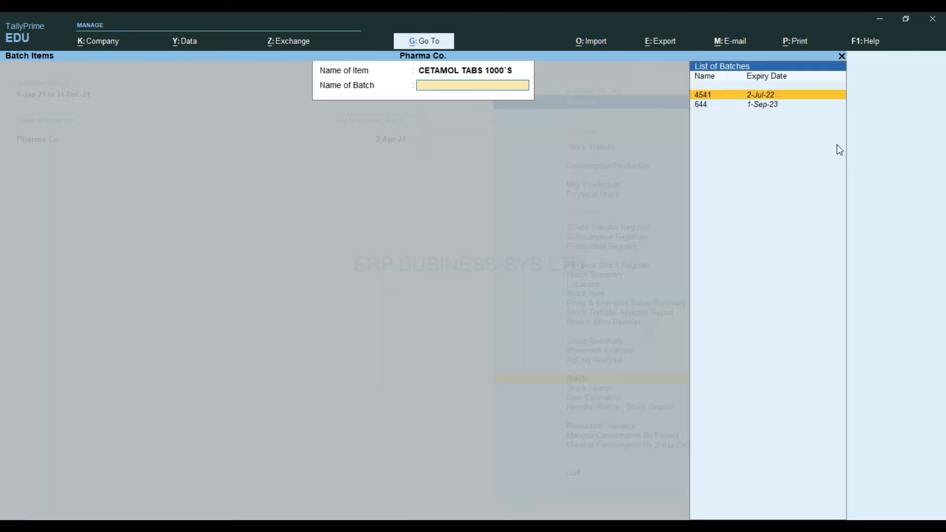
key("Escape")
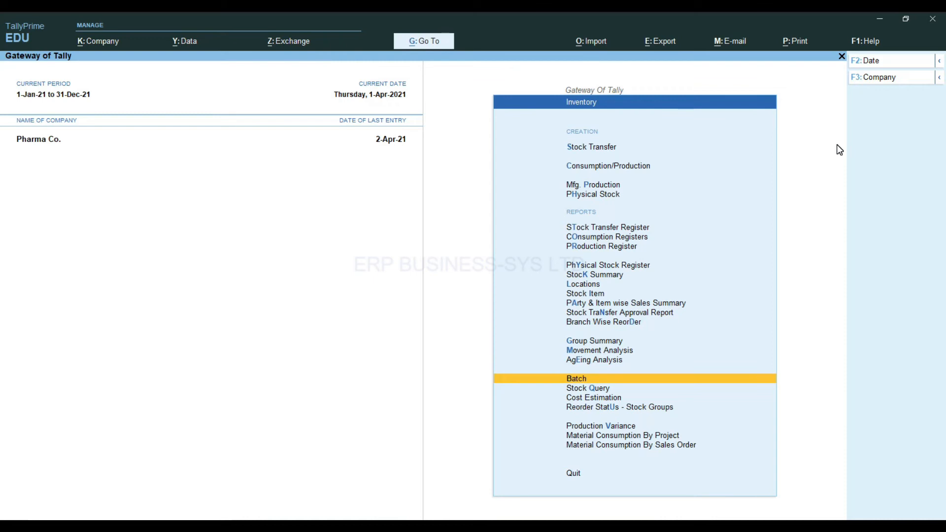
- Open the stock group reorder status for Primary and restrict it to items below their reorder level
key("Down")
key("Down")
key("Down")
key("Return")
key("Return")
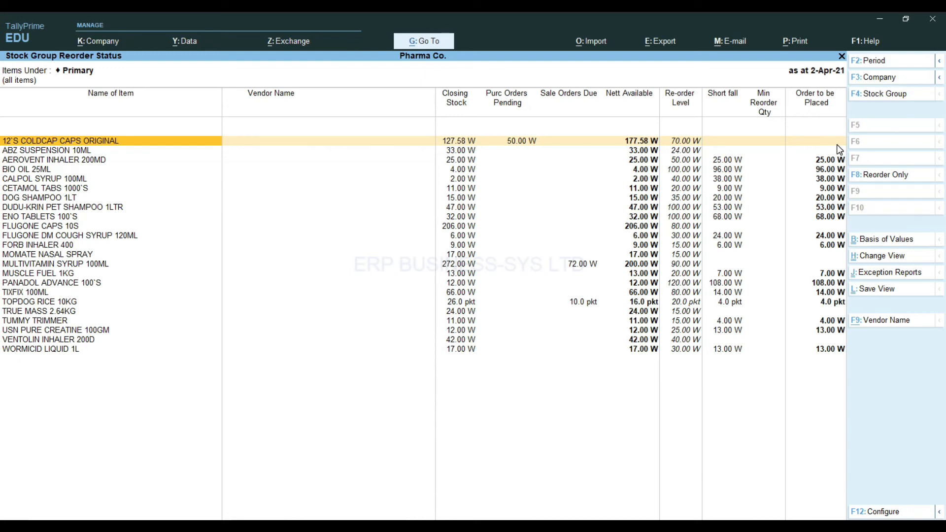
left_click(865, 181)
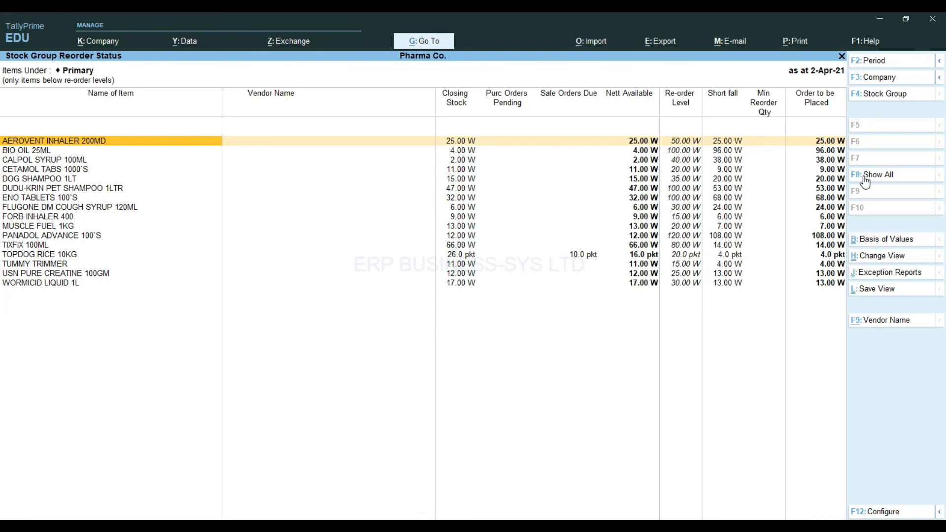
- Examine the items needing reorder, including the sale orders due for TOPDOG RICE 10KG, and return to the Gateway of Tally
key("Down")
key("Down")
key("Down")
key("Down")
key("Down")
key("Down")
key("Down")
key("Down")
key("Down")
key("Down")
key("Down")
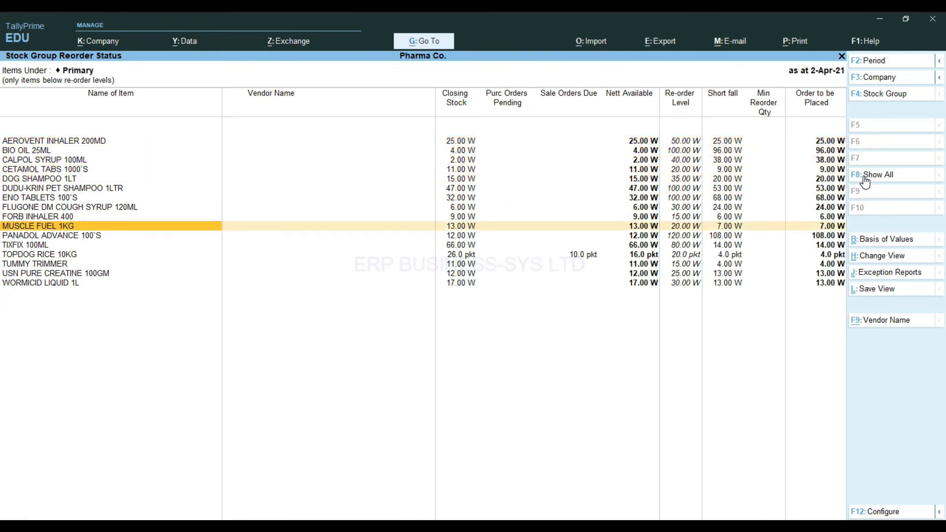
key("Down")
key("Right")
key("Right")
key("Right")
key("Right")
key("Right")
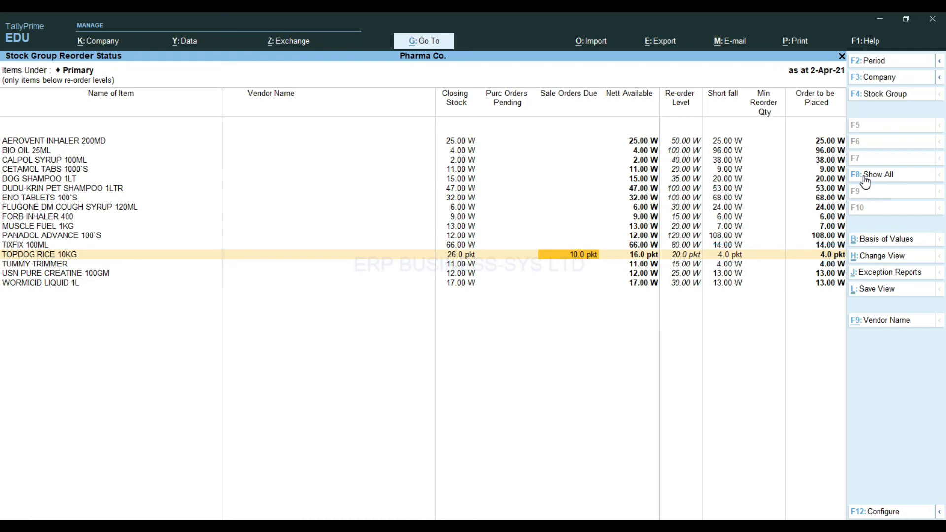
key("F4")
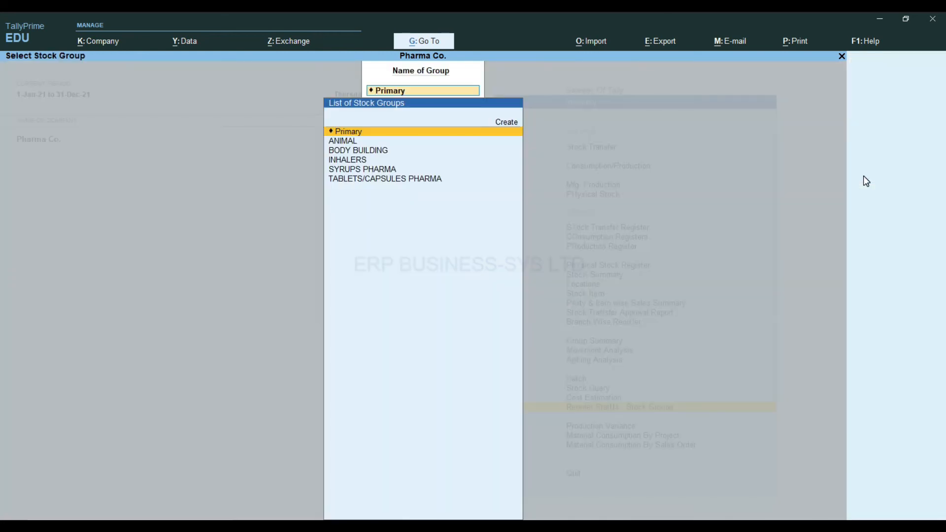
key("Escape")
key("Escape")
- View VAT Form-3 from the statutory reports under Accounts, and return to the Gateway of Tally
key("Up")
key("Up")
key("Up")
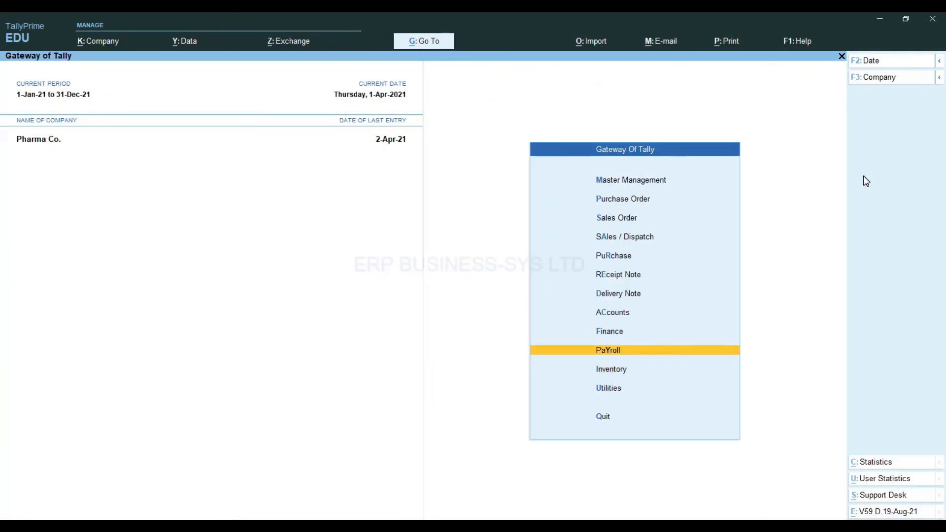
key("Return")
key("Down")
key("Down")
key("Down")
key("Down")
key("Down")
key("Down")
key("Down")
key("Down")
key("Down")
key("Down")
key("Down")
key("Down")
key("Down")
key("Down")
key("Down")
key("Down")
key("Up")
key("Return")
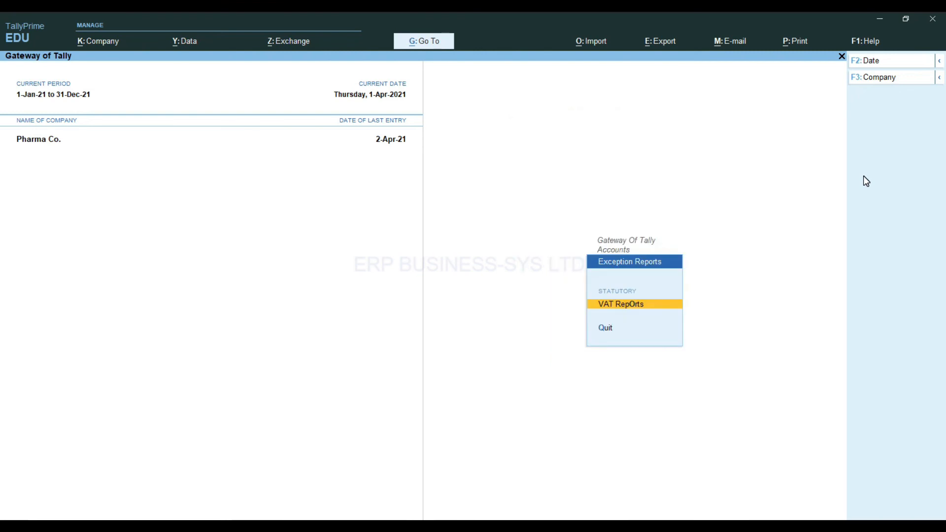
key("Return")
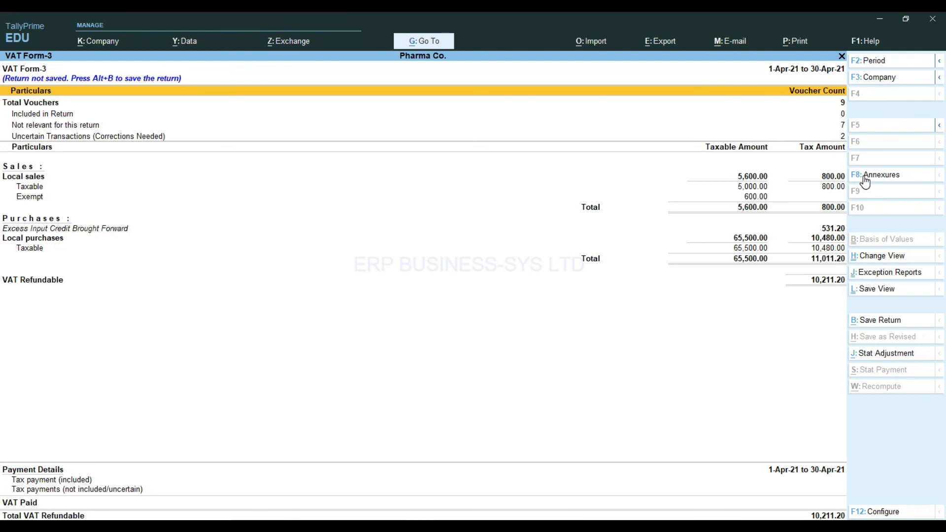
key("Escape")
key("Escape")
key("Escape")
key("Escape")
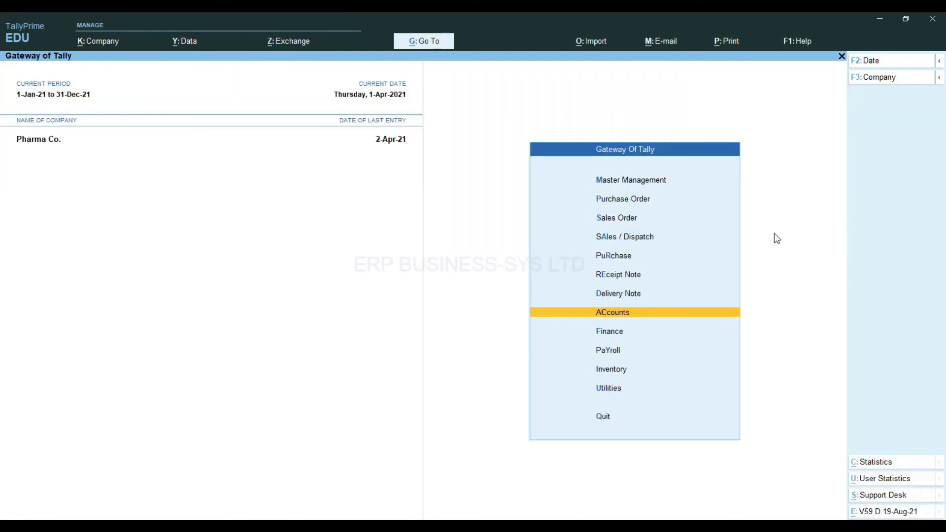
- Open the Profit & Loss A/c from the finance reports and move to its Purchase Accounts line
left_click(599, 332)
left_click(609, 236)
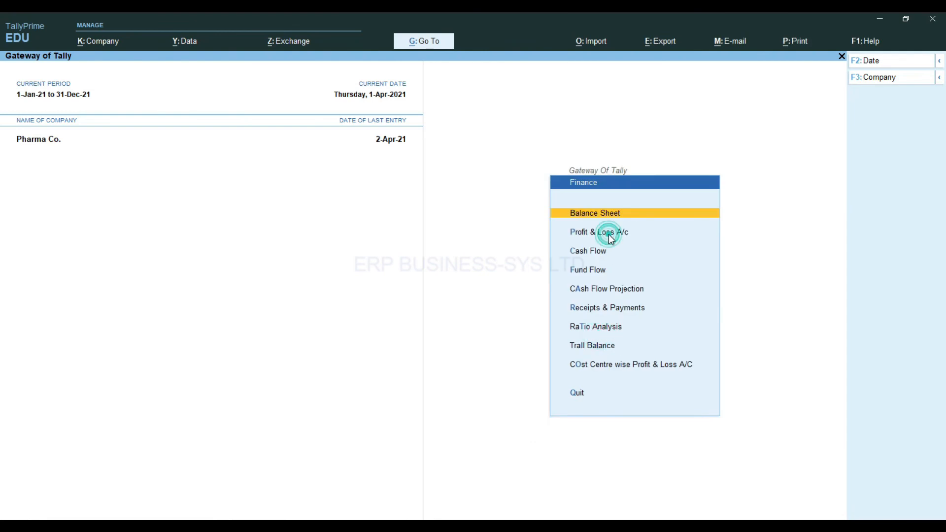
key("Down")
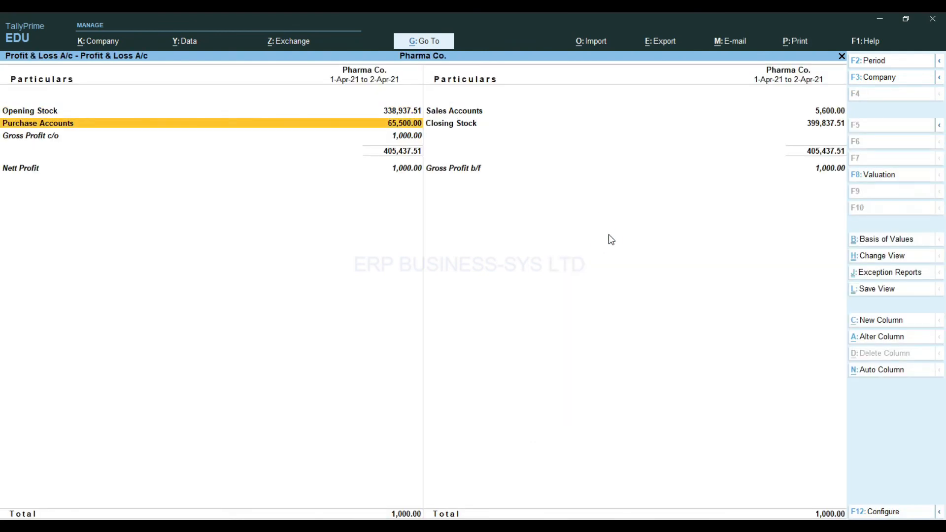
- Drill from Purchase Accounts down to the April ledger vouchers of Purchase Account, and return to the Profit & Loss A/c
key("Return")
key("Return")
key("Return")
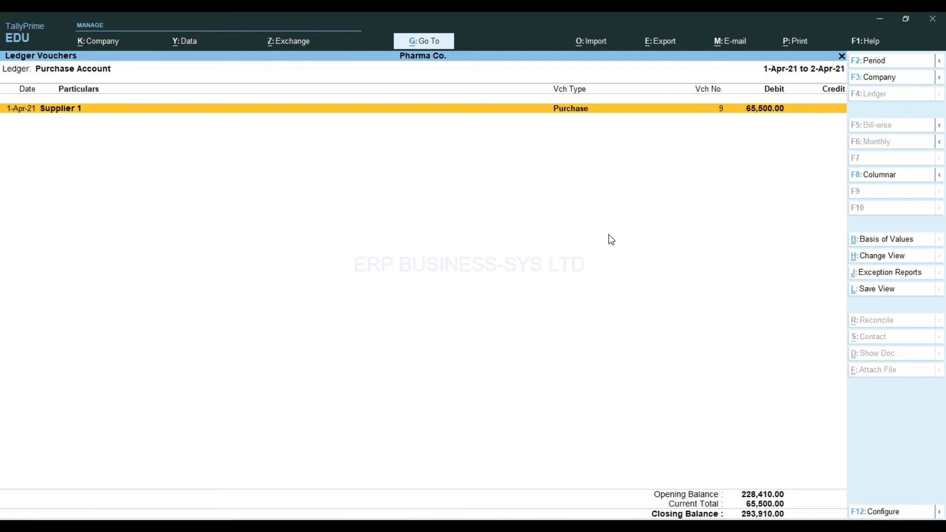
key("Escape")
key("Escape")
key("Escape")
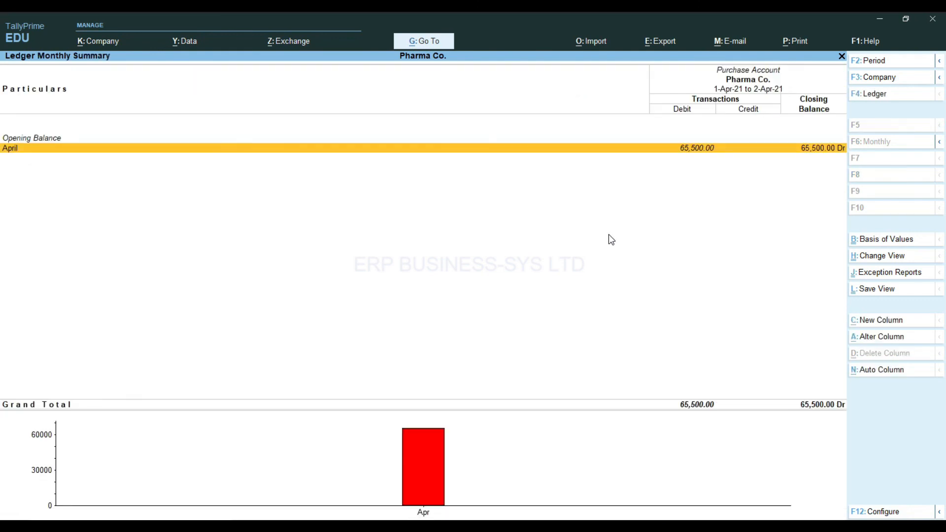
- Drill from Sales Accounts down to sales voucher No. 21, and return to the Profit & Loss A/c without altering it
key("Right")
key("Up")
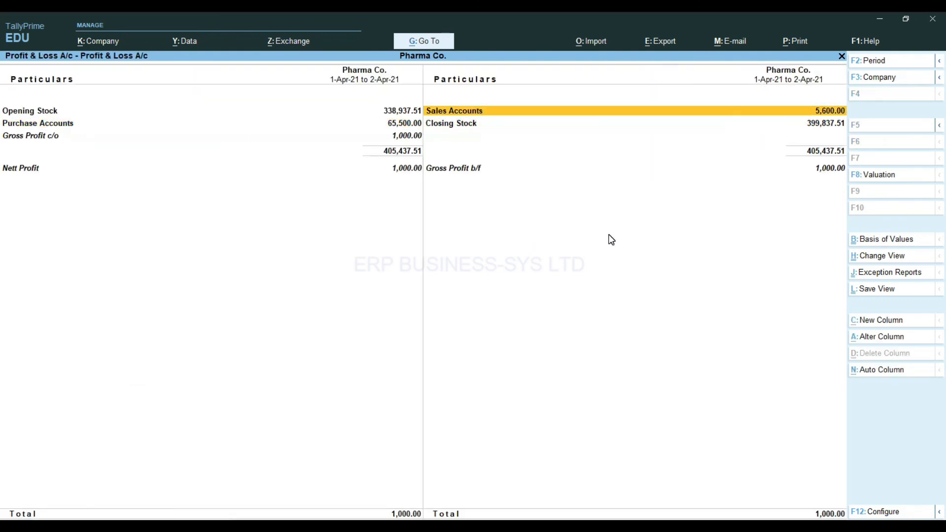
key("Return")
key("Return")
key("Return")
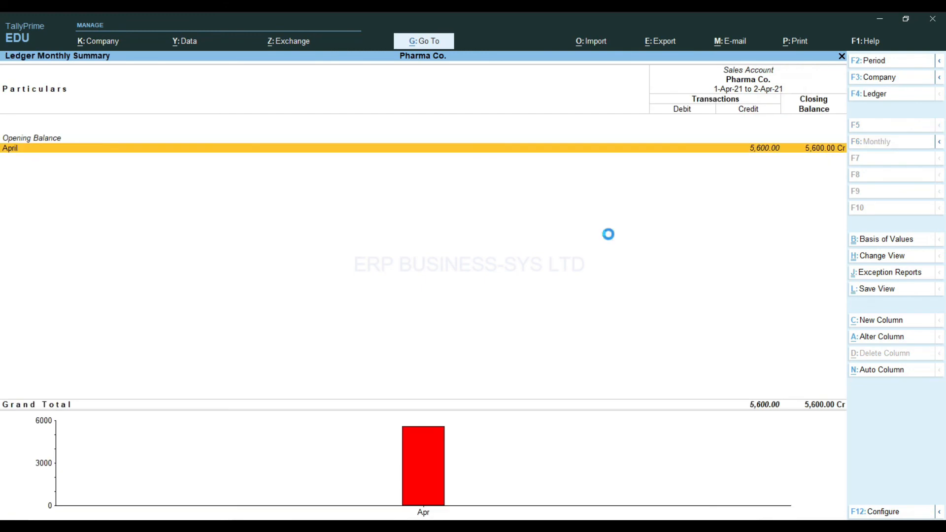
key("Return")
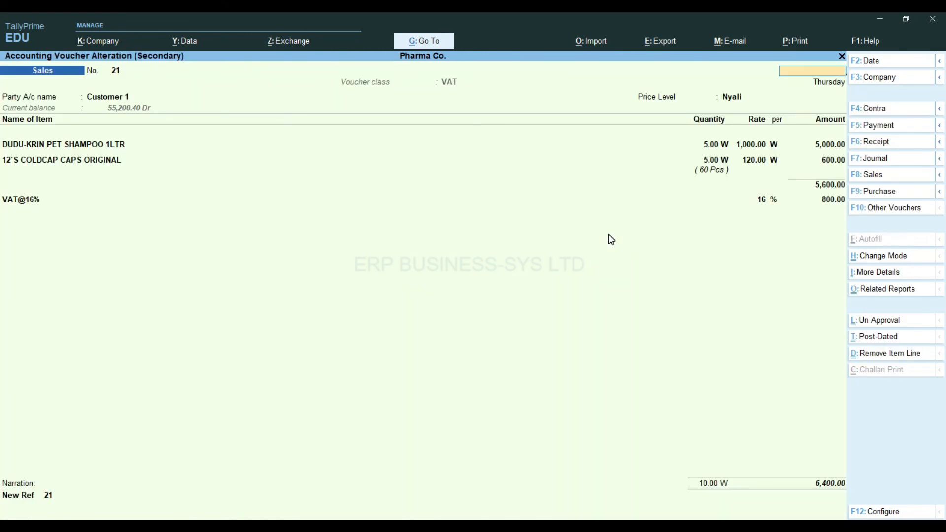
key("Escape")
key("y")
key("Escape")
key("Escape")
key("Escape")
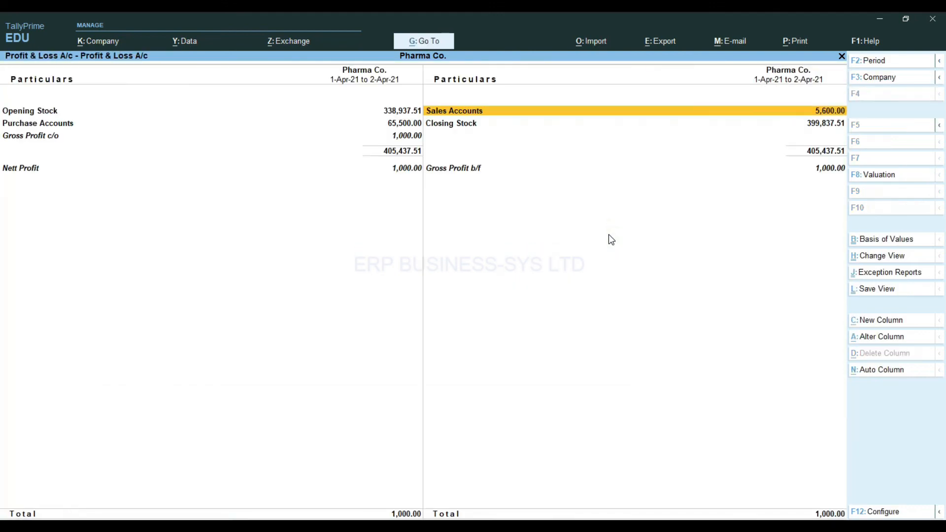
- Leave the Profit & Loss A/c and open the Balance Sheet from the finance reports
key("Escape")
key("Up")
key("Return")
- Drill from Current Liabilities through Sundry Creditors to the April ledger vouchers of Supplier 1, and return to the Balance Sheet
key("Down")
key("Down")
key("Return")
key("Down")
key("Return")
key("Return")
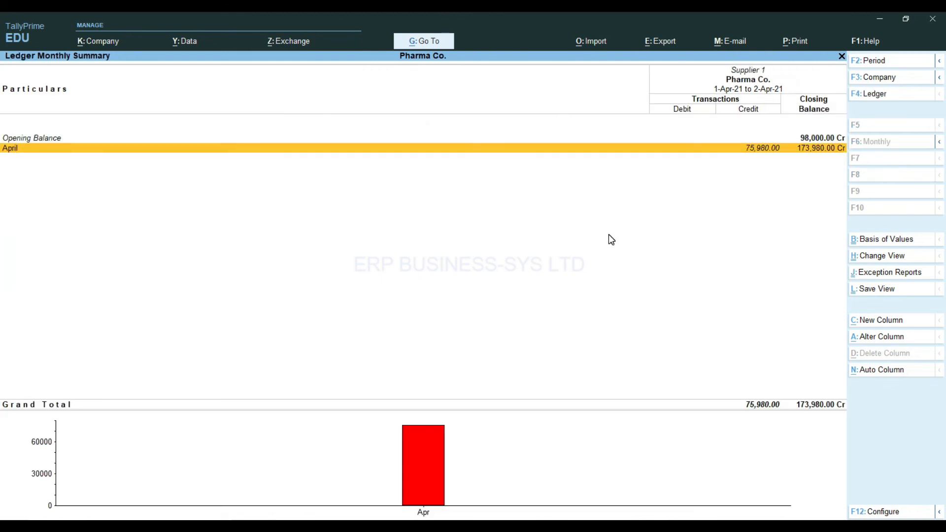
key("Return")
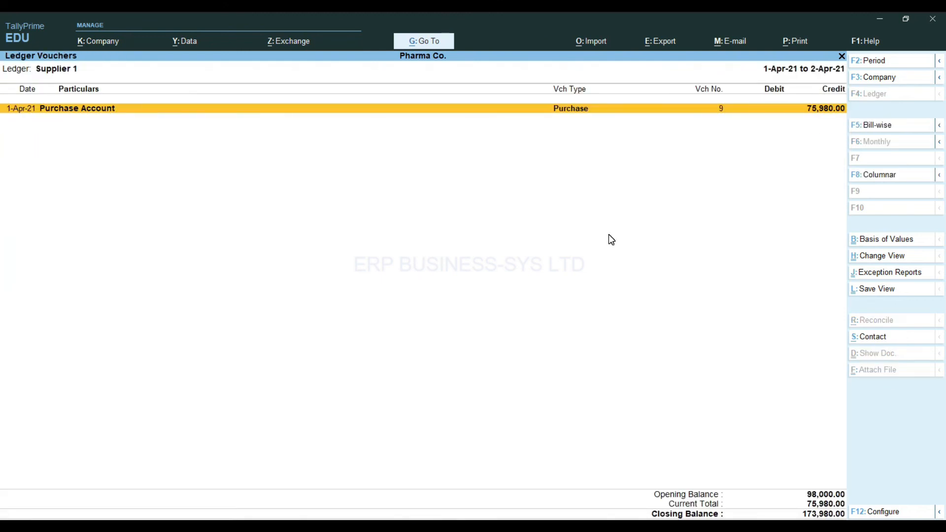
key("Escape")
key("Escape")
key("Escape")
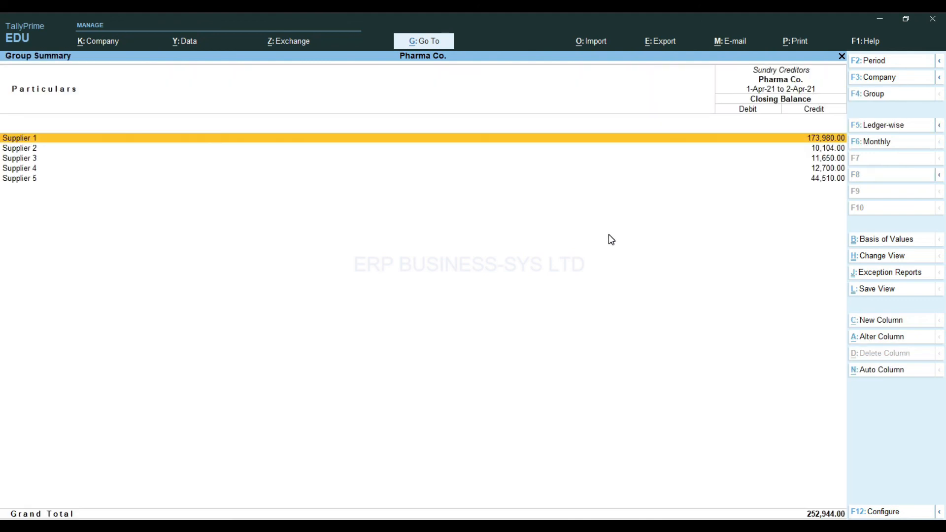
key("Escape")
- Drill from Current Assets through Sundry Debtors to the ledger vouchers of Customer 1, and return to the Gateway of Tally
key("Right")
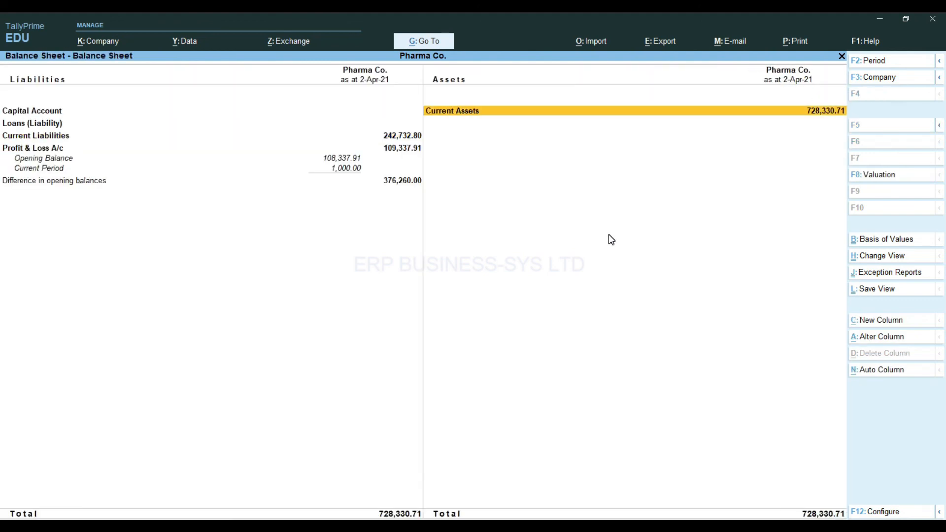
key("Return")
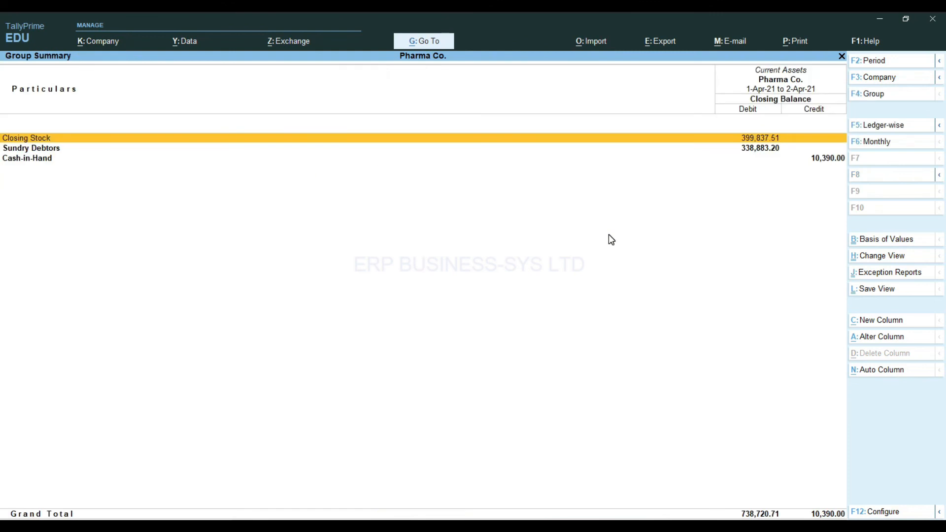
key("Down")
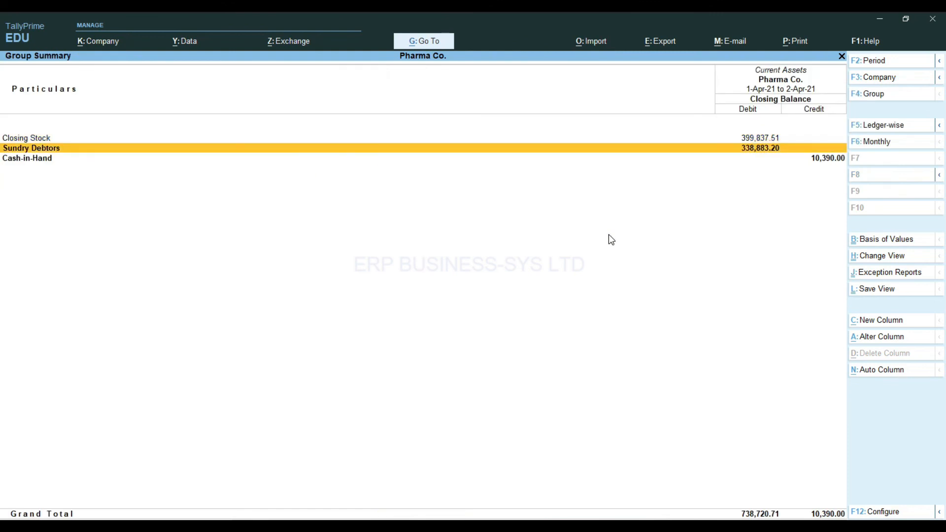
key("Return")
key("Return")
key("Return")
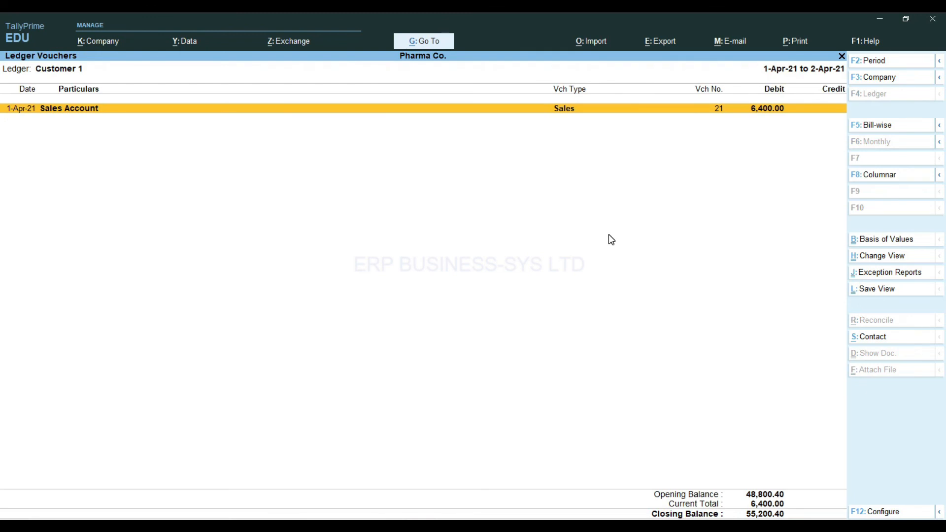
key("Escape")
key("Escape")
key("Escape")
key("Escape")
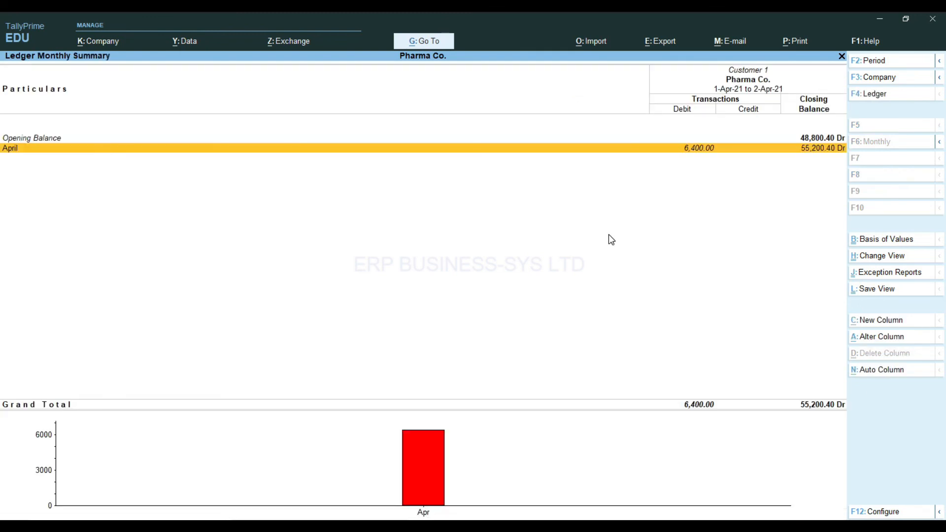
key("Escape")
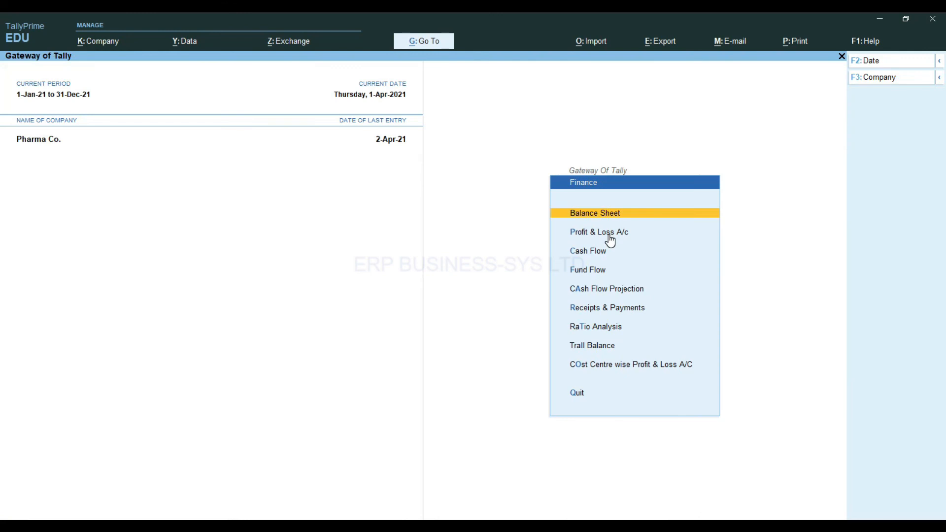
key("Escape")
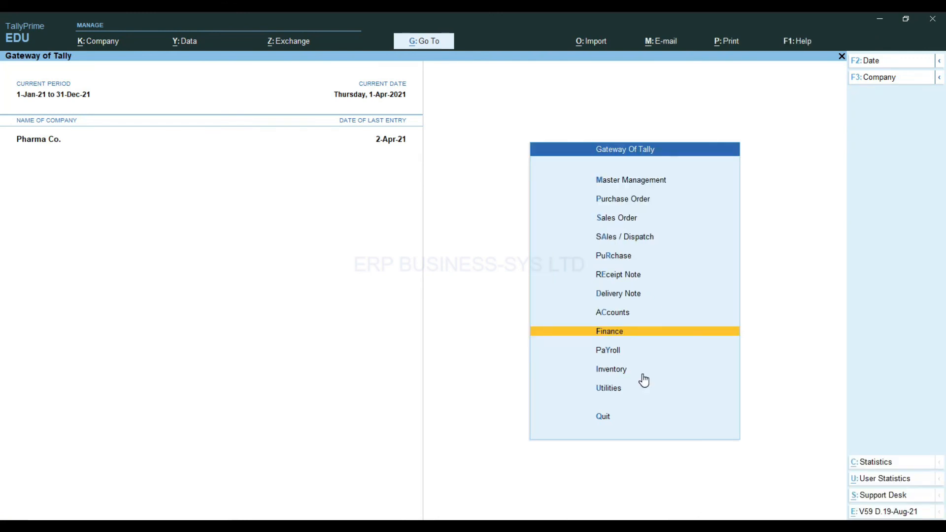
- Open the inventory Ageing Analysis report for the Primary stock group
left_click(612, 370)
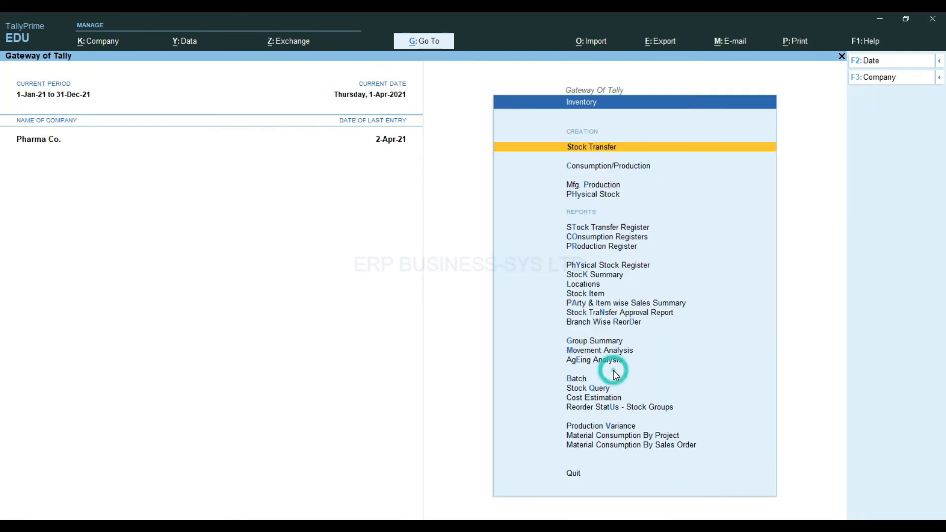
left_click(611, 361)
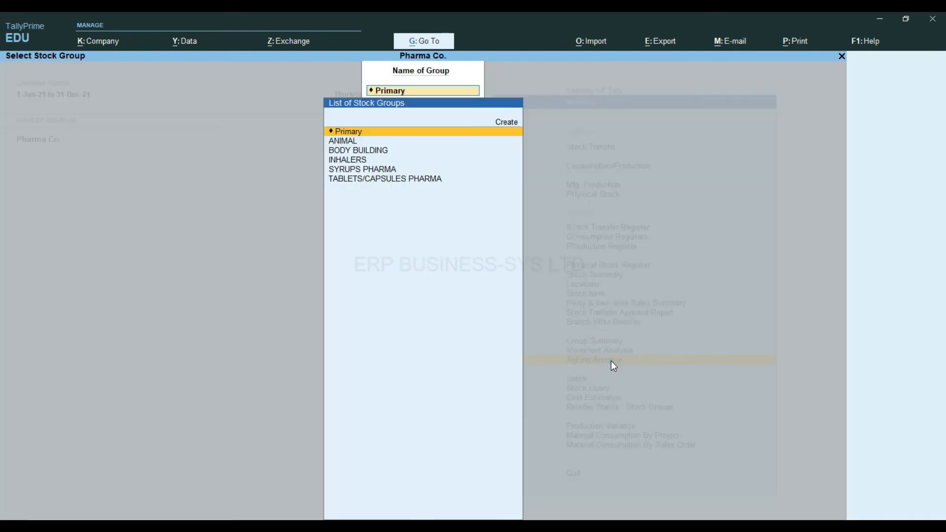
key("Return")
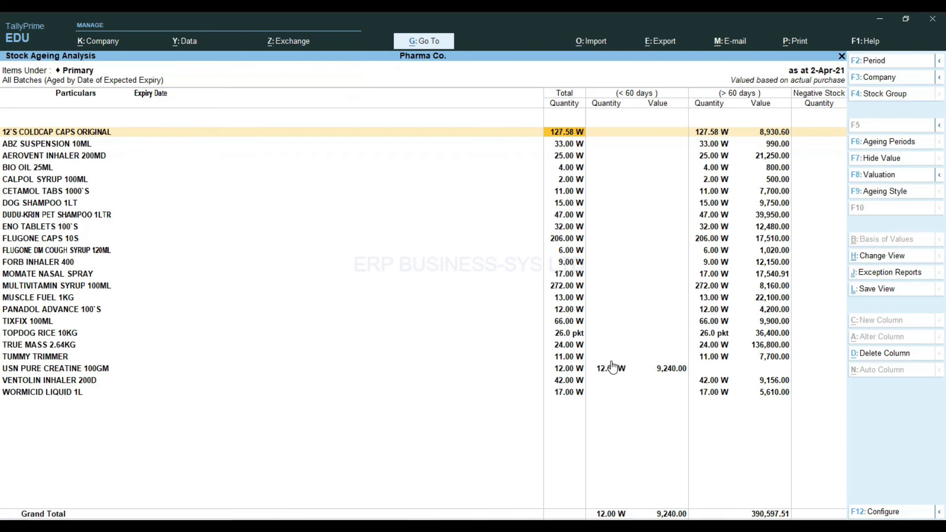
- Check the available ageing styles without changing the current one, and expand the stock ageing report to its detailed view
left_click(875, 193)
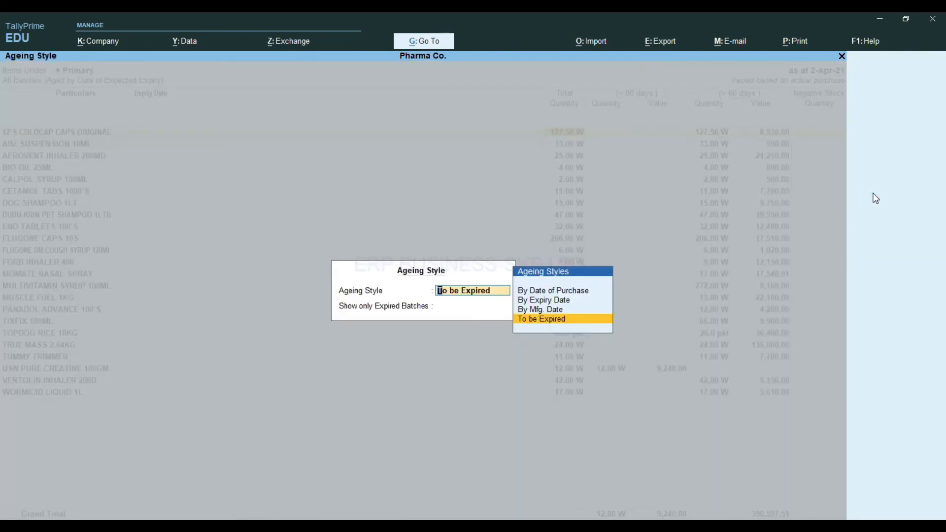
key("Escape")
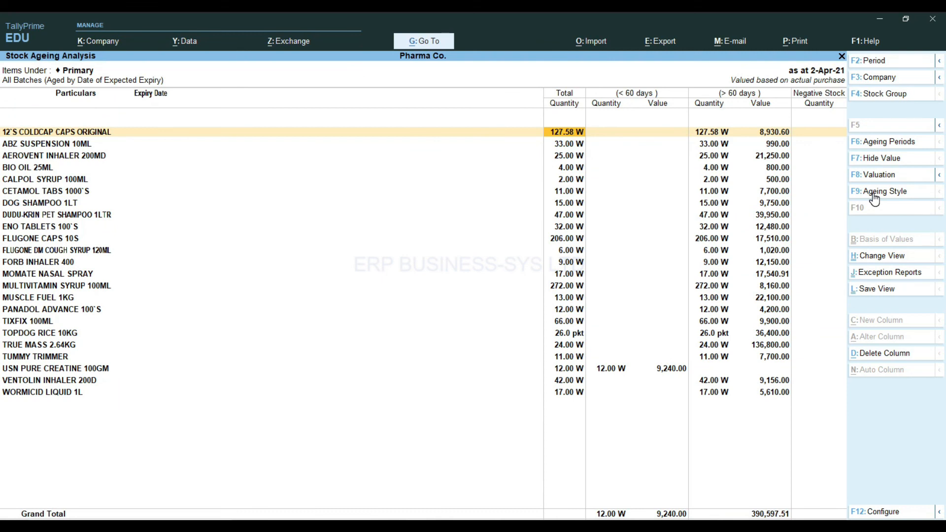
left_click(939, 126)
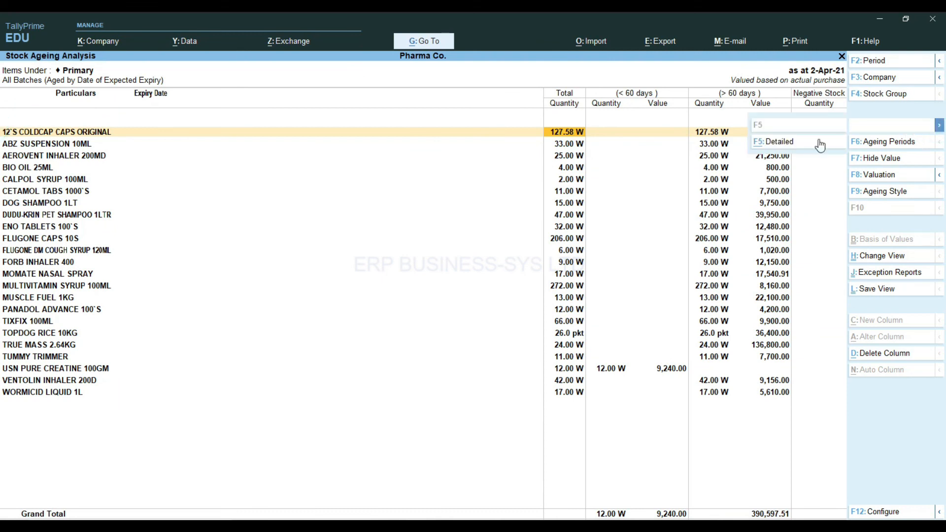
left_click(810, 145)
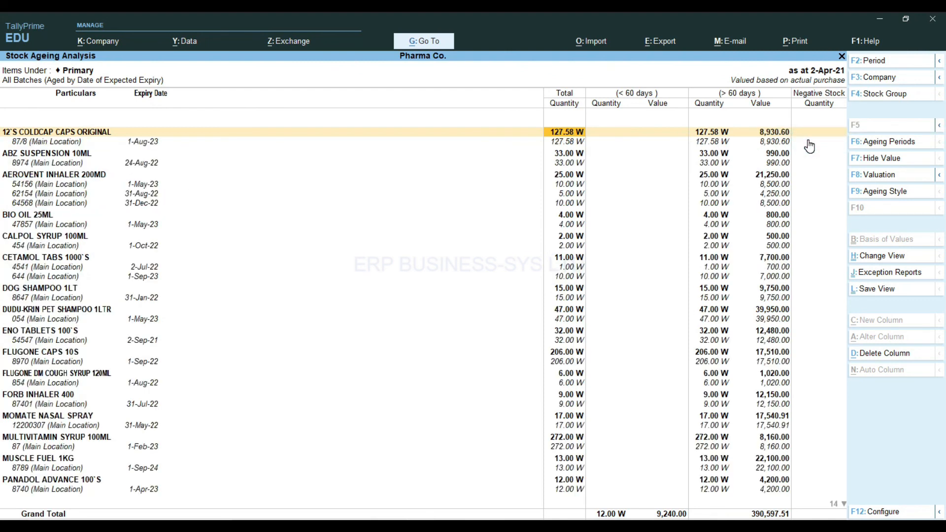
- Review the ageing periods and accept the existing ranges of 0 to 60 and 60 to 0 days
left_click(865, 142)
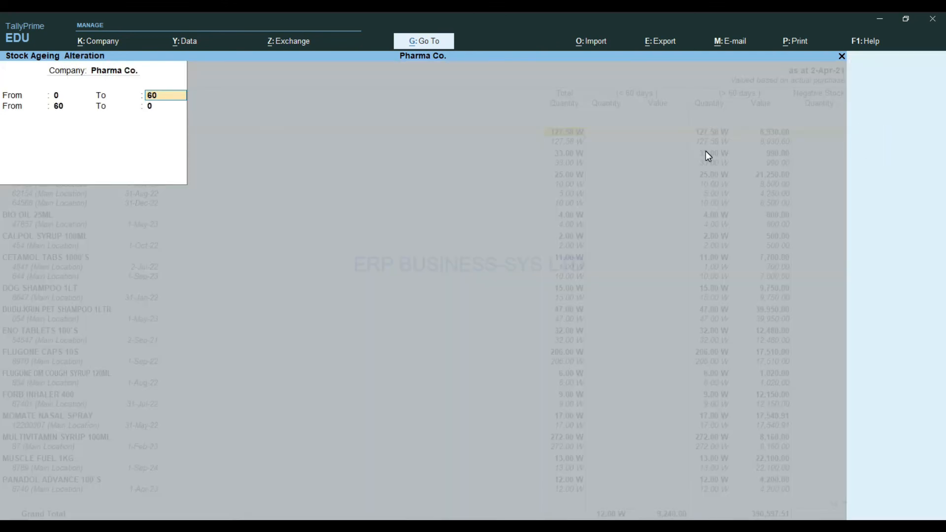
key("Return")
key("Return")
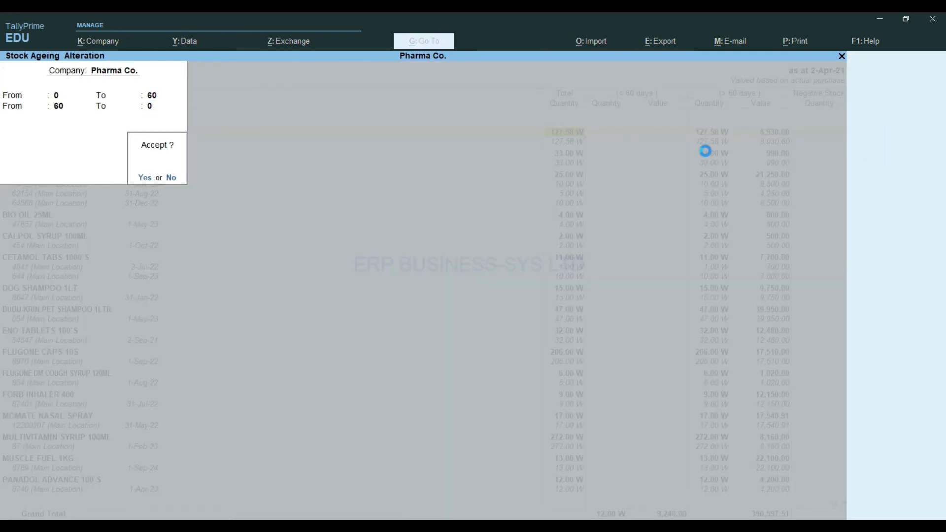
key("Return")
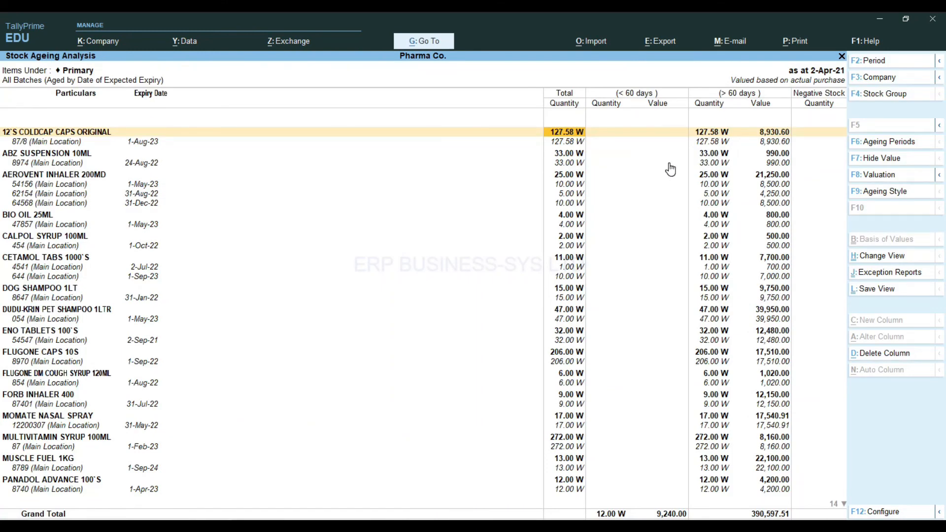
- Examine the under-60-days column of the detailed stock ageing list for batches nearing expiry, stopping at USN PURE CREATINE 100GM
key("Right")
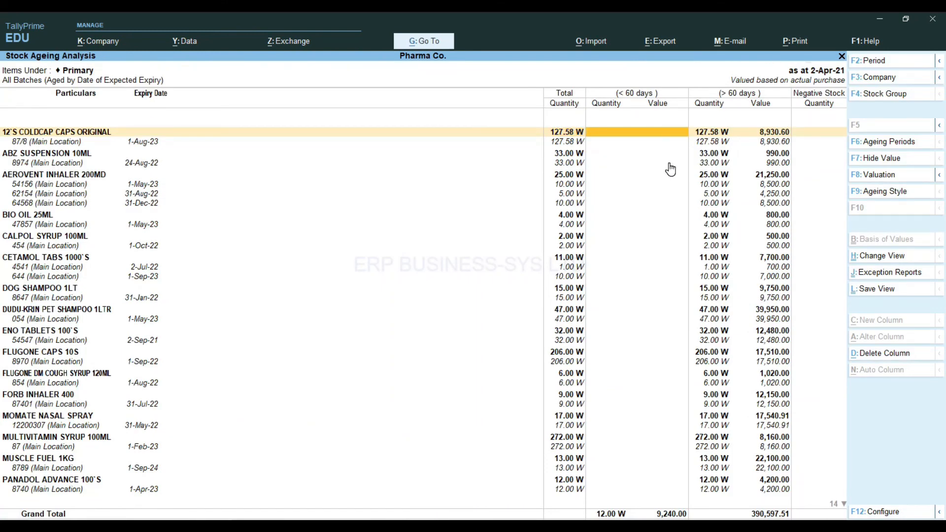
key("Down")
key("Down")
key("Down")
key("Down")
key("Down")
key("Down")
key("Down")
key("Down")
key("Down")
key("Down")
key("Down")
key("Down")
key("Down")
key("Down")
key("Down")
key("Down")
key("Down")
key("Down")
key("Down")
key("Down")
key("Down")
key("Down")
key("Down")
key("Down")
key("Down")
key("Down")
key("Down")
key("Down")
key("Down")
key("Down")
key("Up")
key("Up")
key("Up")
key("Up")
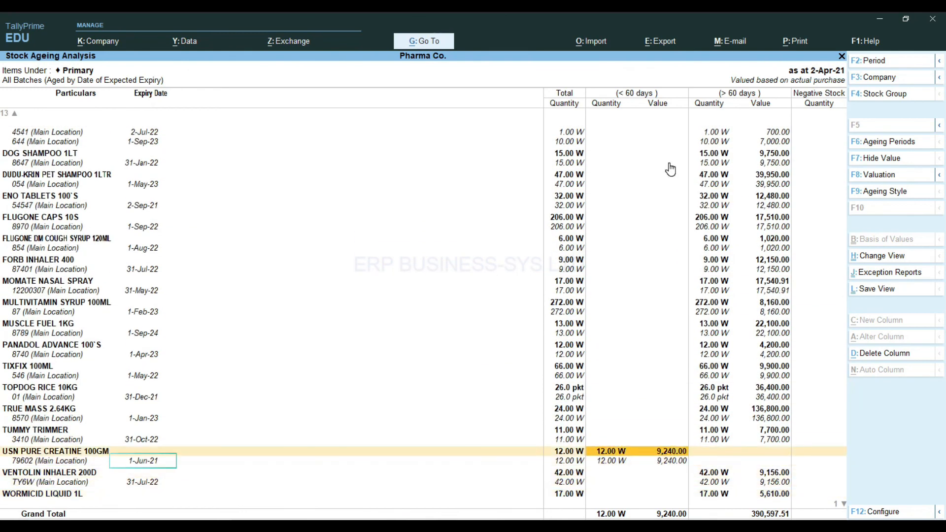